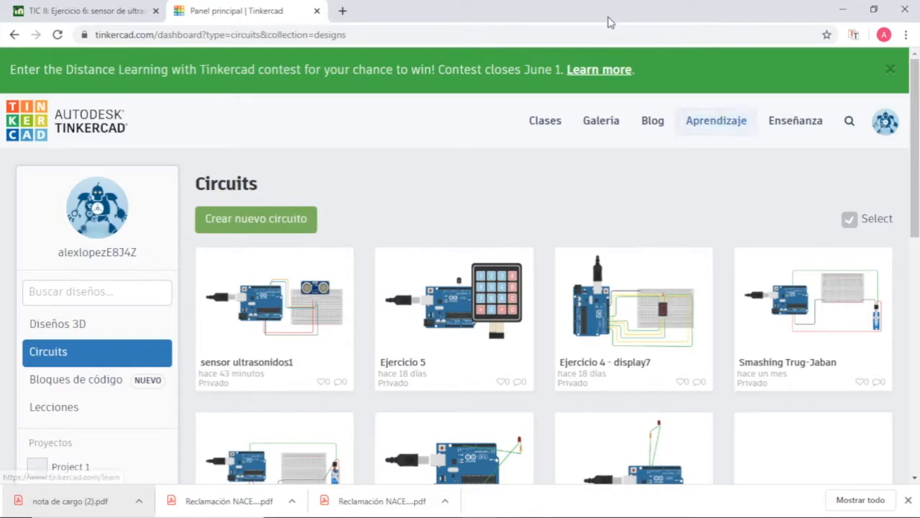
Create a new circuit and add an Arduino Uno R3 board to it
{"action": "left_click", "coordinate": [268, 231]}
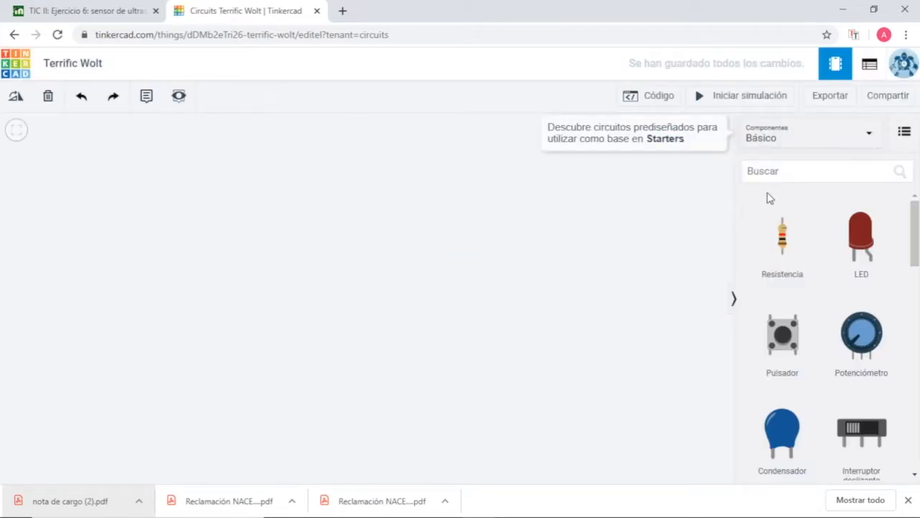
{"action": "left_click", "coordinate": [775, 171]}
{"action": "type", "text": "ardui"}
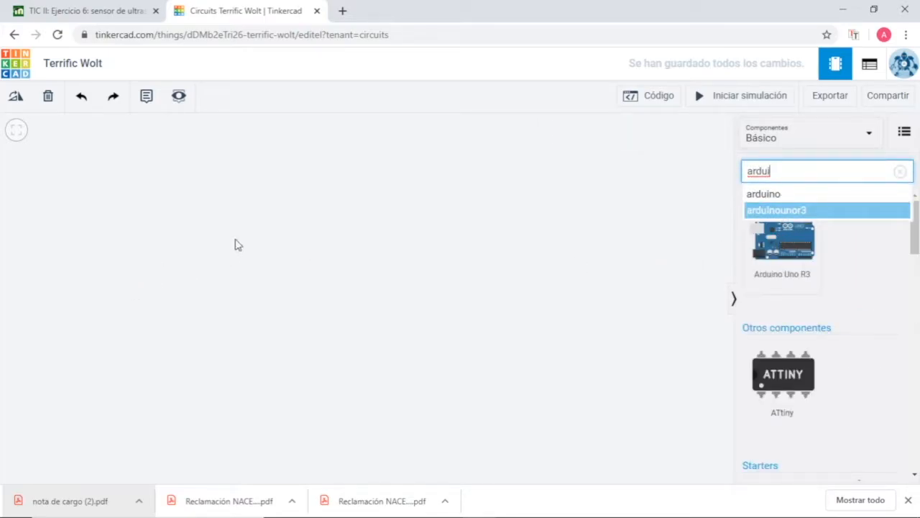
Find the small breadboard with the search "placa" and place it beside the Arduino board
{"action": "left_click", "coordinate": [796, 174]}
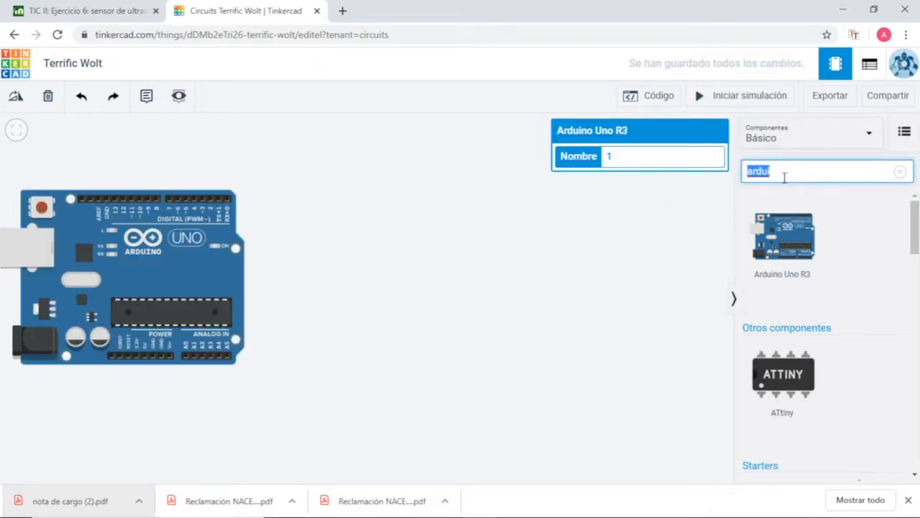
{"action": "type", "text": "placa"}
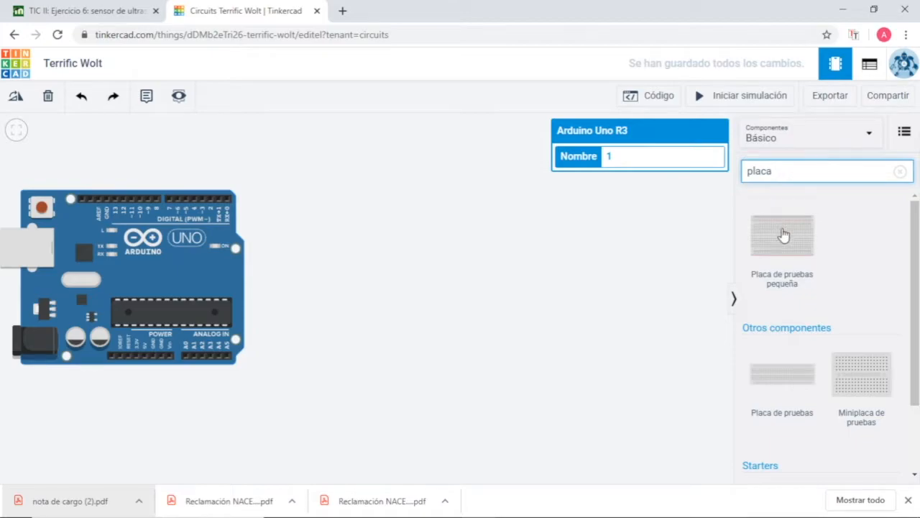
{"action": "left_click", "coordinate": [425, 313]}
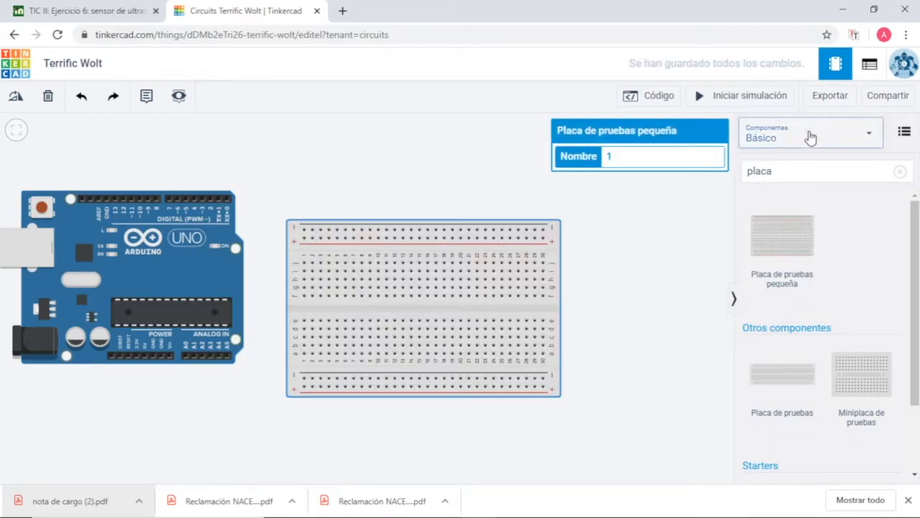
List all components, search for "sensor" and place the HC-SR04 ultrasonic distance sensor above the breadboard
{"action": "left_click", "coordinate": [810, 137]}
{"action": "left_click", "coordinate": [780, 192]}
{"action": "left_click", "coordinate": [782, 171]}
{"action": "type", "text": "sensor"}
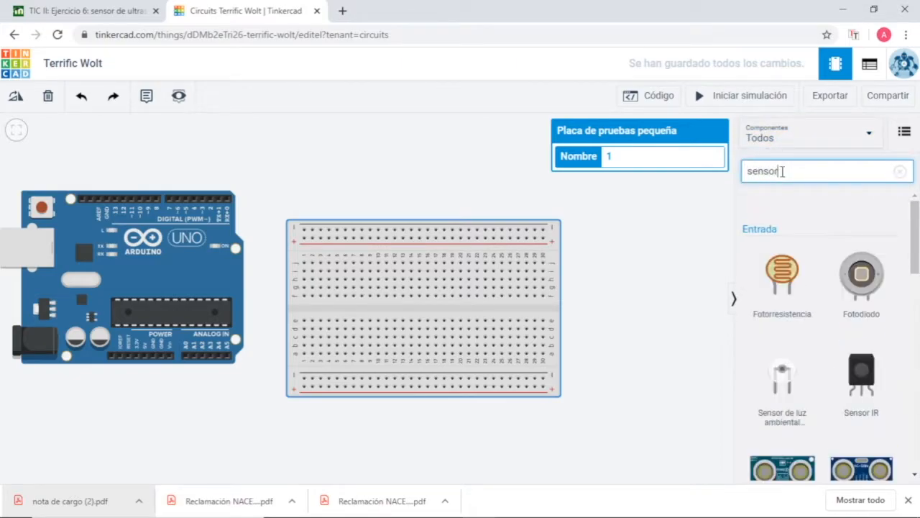
{"action": "scroll", "coordinate": [848, 352], "scroll_direction": "down", "scroll_amount": 2}
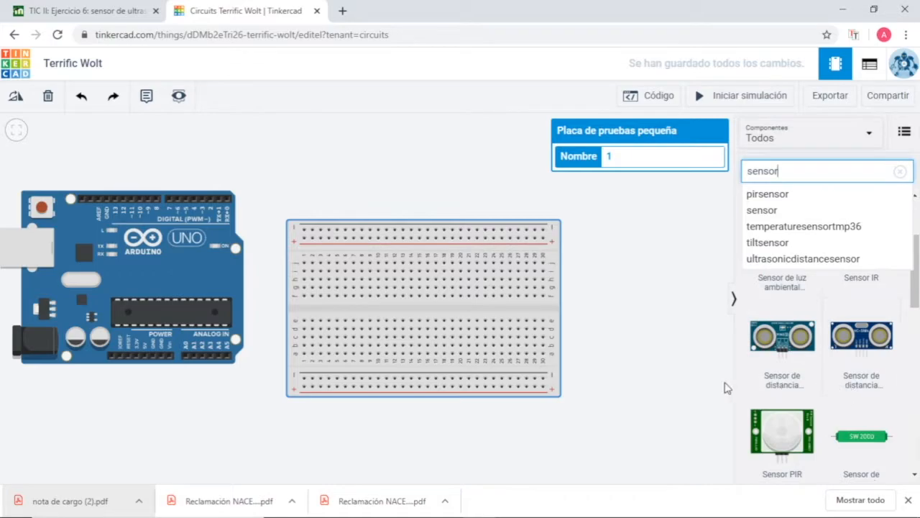
{"action": "left_click_drag", "start_coordinate": [864, 351], "coordinate": [408, 166]}
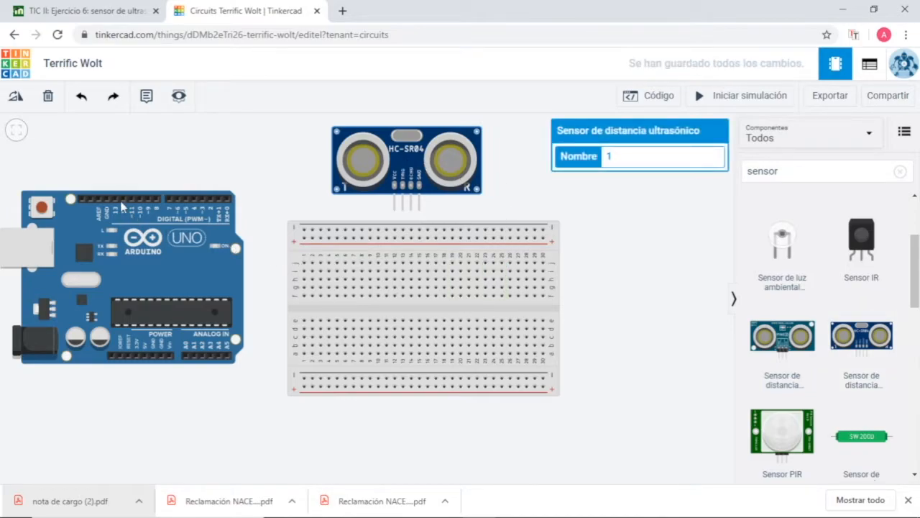
Rearrange the Arduino, breadboard and ultrasonic sensor so the sensor sits clear above the middle of the breadboard
{"action": "left_click_drag", "start_coordinate": [119, 239], "coordinate": [124, 269]}
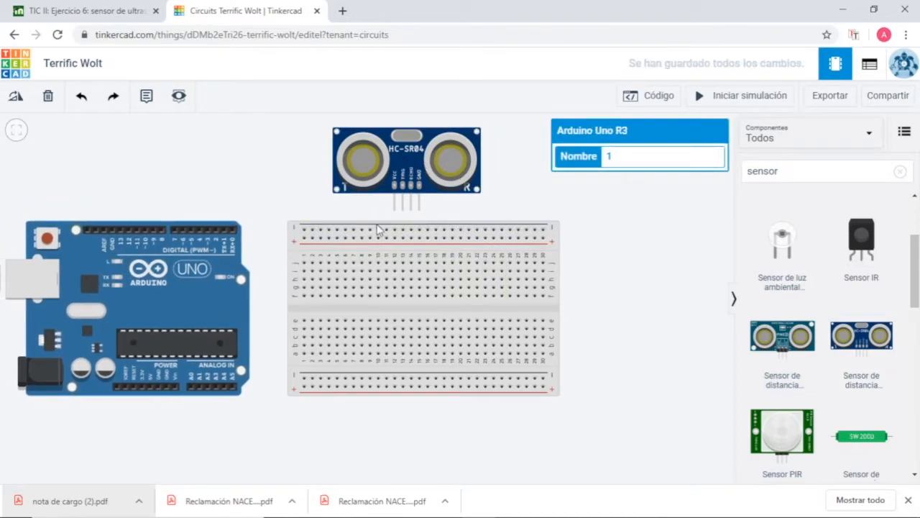
{"action": "left_click_drag", "start_coordinate": [383, 229], "coordinate": [398, 246]}
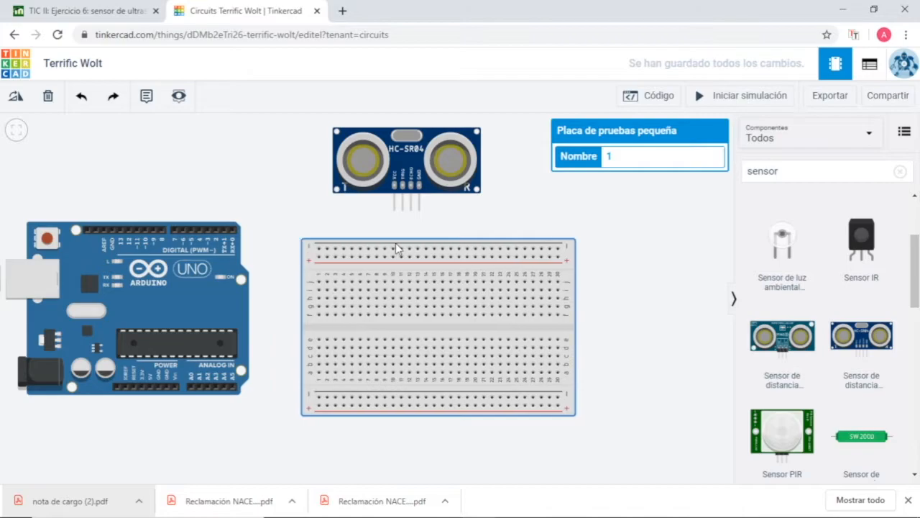
{"action": "left_click_drag", "start_coordinate": [434, 138], "coordinate": [482, 138]}
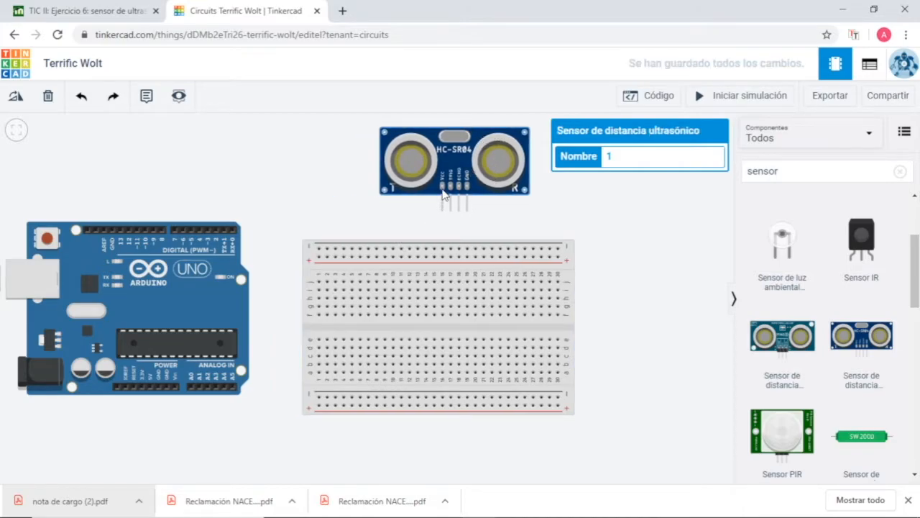
Plug the ultrasonic sensor into breadboard row j, with its VCC to GND pins in columns 14 to 17
{"action": "scroll", "coordinate": [445, 195], "scroll_direction": "up", "scroll_amount": 5}
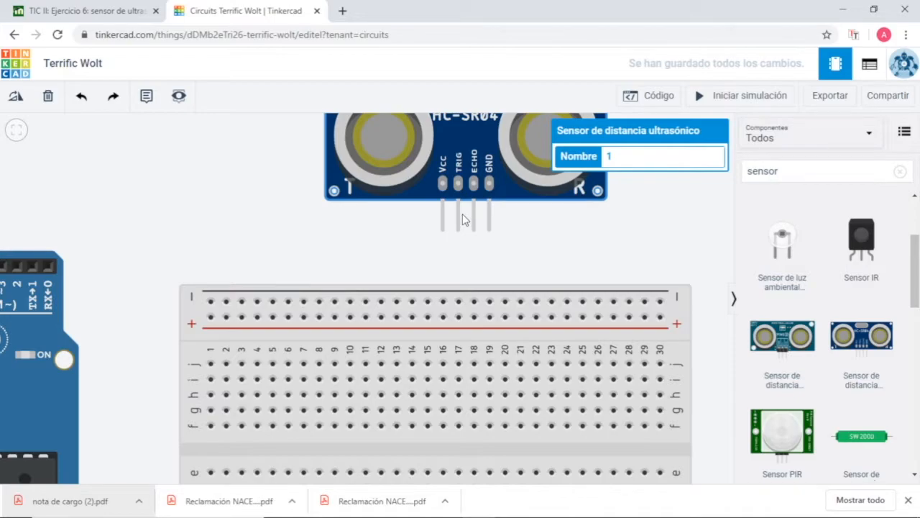
{"action": "left_click_drag", "start_coordinate": [454, 156], "coordinate": [428, 273]}
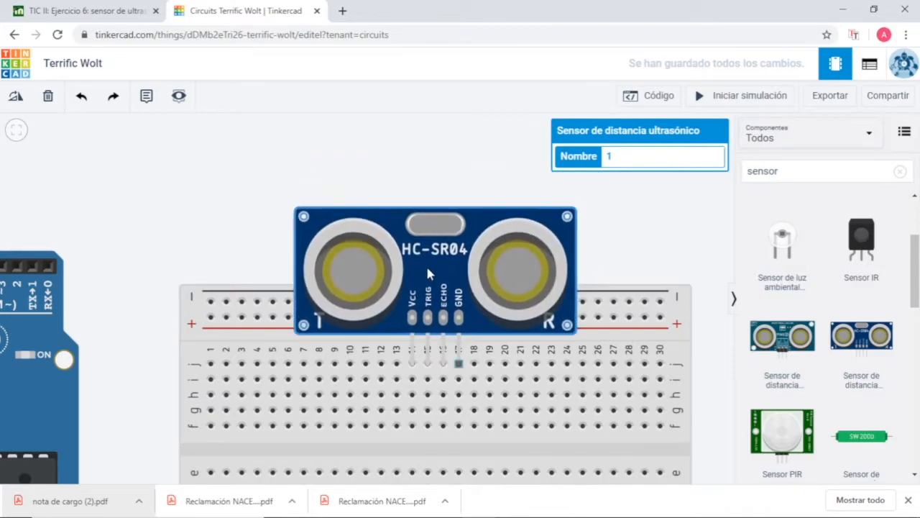
{"action": "scroll", "coordinate": [427, 273], "scroll_direction": "down", "scroll_amount": 5}
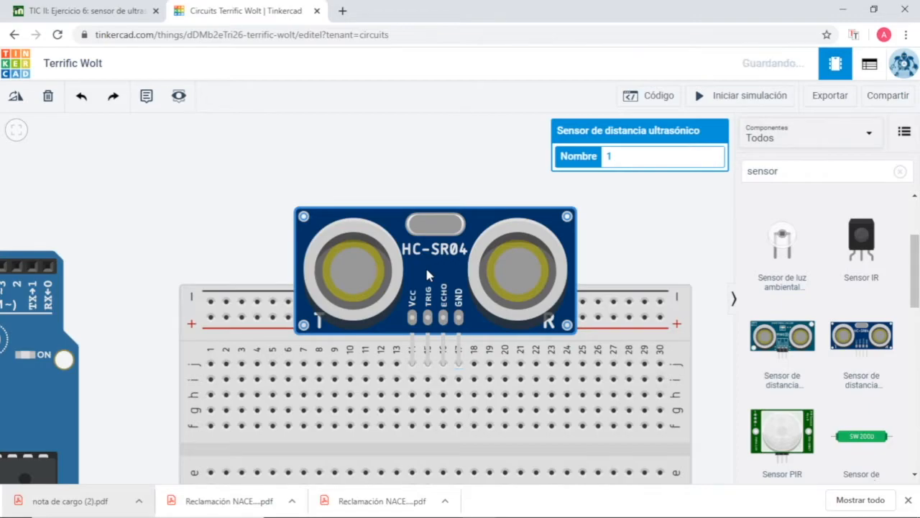
Move the breadboard with the sensor farther from the Arduino and shift the Arduino up level with it
{"action": "left_click", "coordinate": [449, 345]}
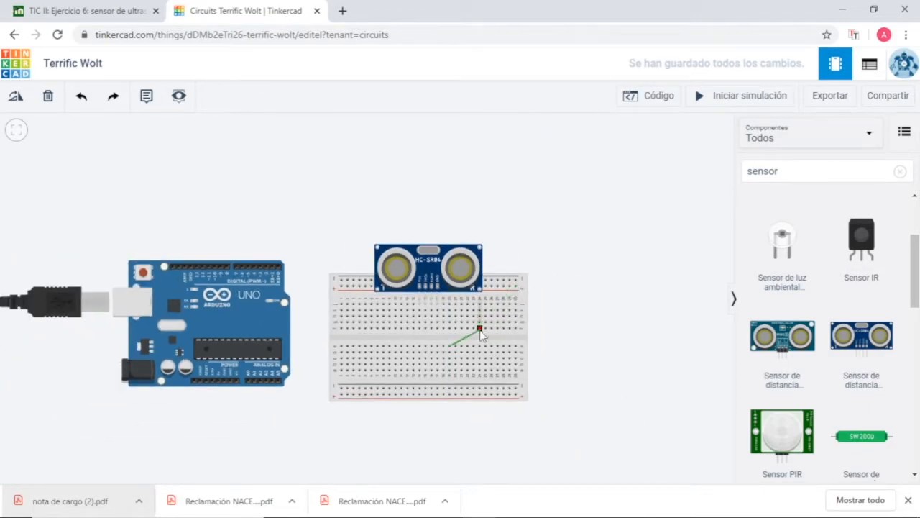
{"action": "key", "text": "Escape"}
{"action": "left_click_drag", "start_coordinate": [526, 281], "coordinate": [577, 256]}
{"action": "left_click_drag", "start_coordinate": [173, 285], "coordinate": [175, 254]}
Wire the sensor's VCC column 14 around below the breadboard to the Arduino 5V pin and colour the cable red (rojo)
{"action": "scroll", "coordinate": [465, 303], "scroll_direction": "up", "scroll_amount": 2}
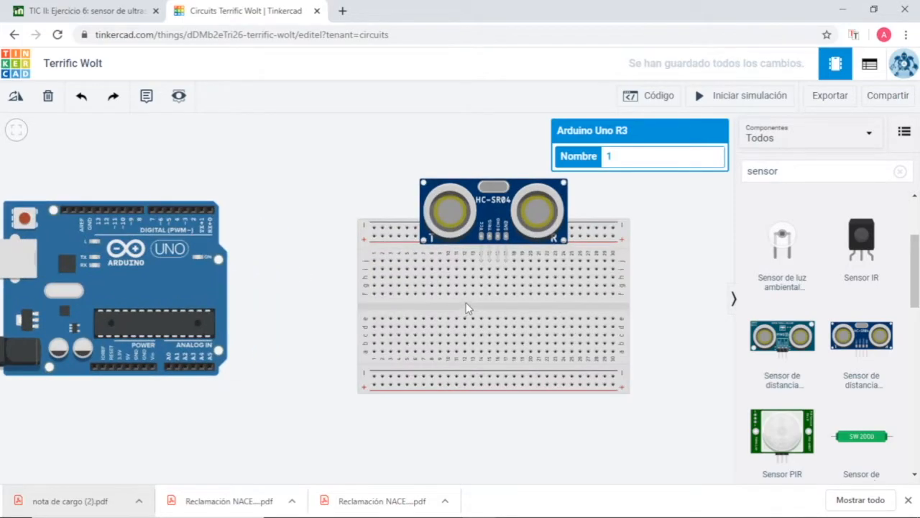
{"action": "left_click", "coordinate": [481, 274]}
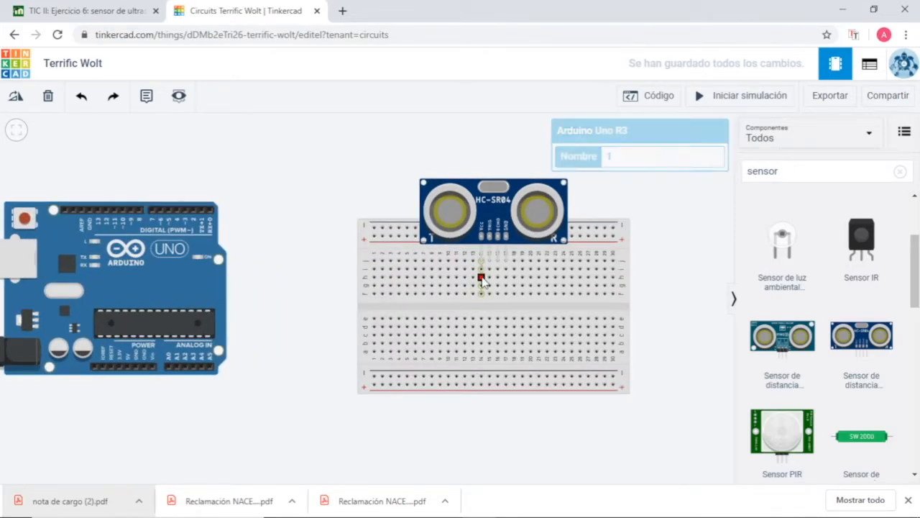
{"action": "left_click", "coordinate": [481, 416]}
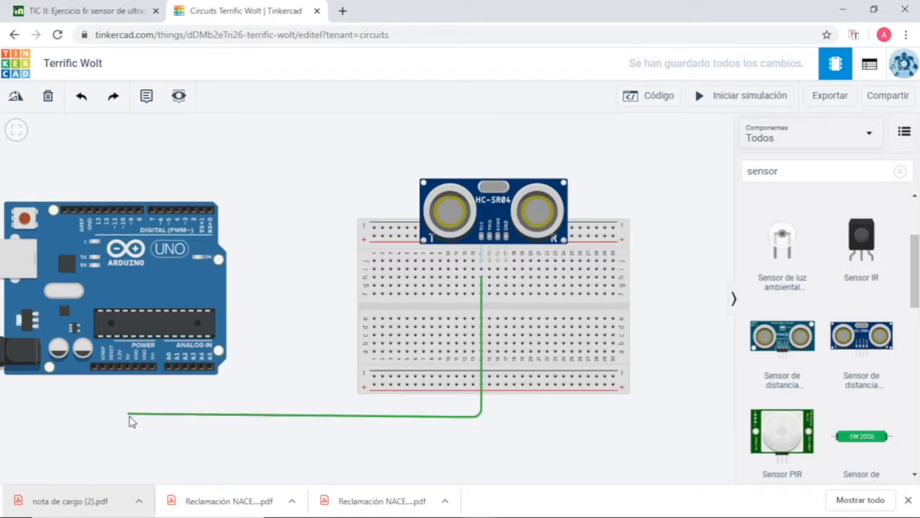
{"action": "left_click", "coordinate": [130, 417]}
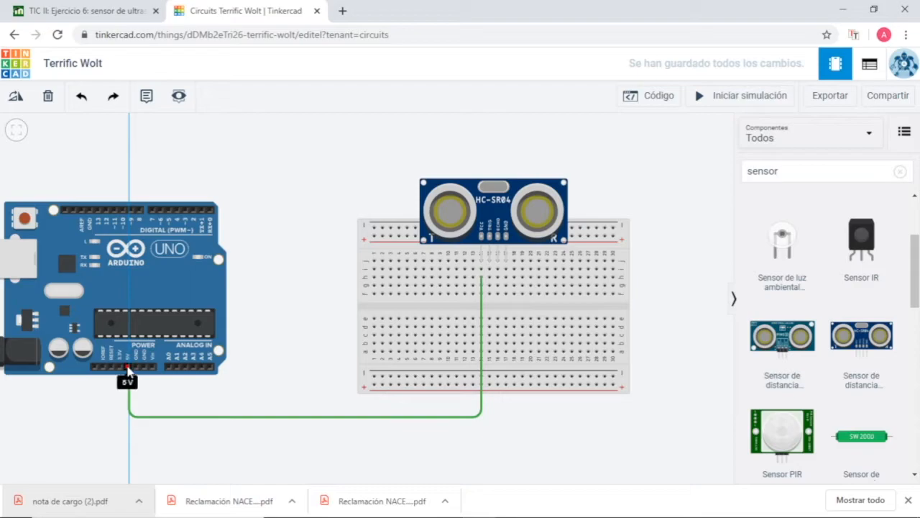
{"action": "left_click", "coordinate": [128, 367]}
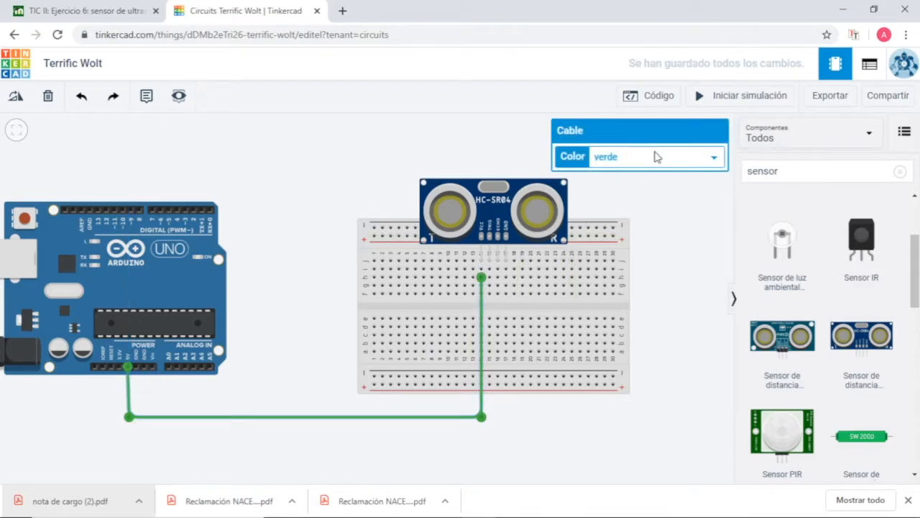
{"action": "left_click", "coordinate": [655, 158]}
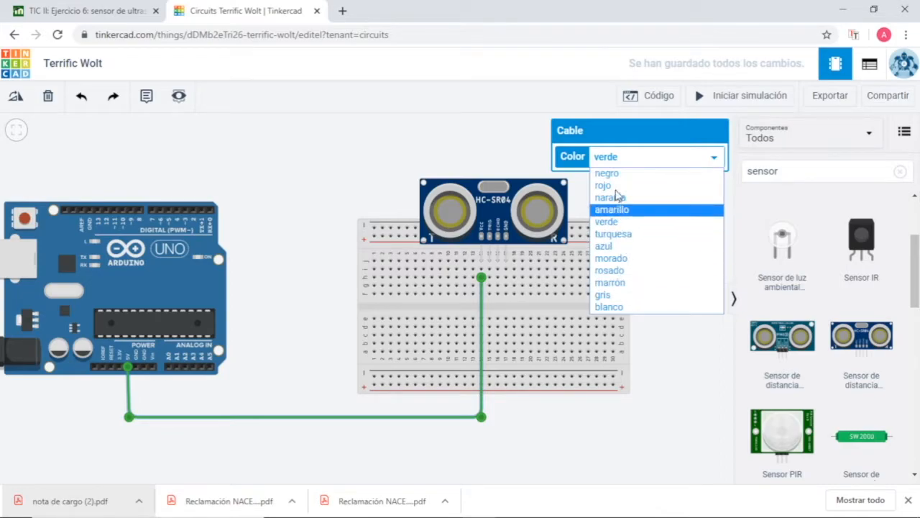
{"action": "left_click", "coordinate": [604, 186]}
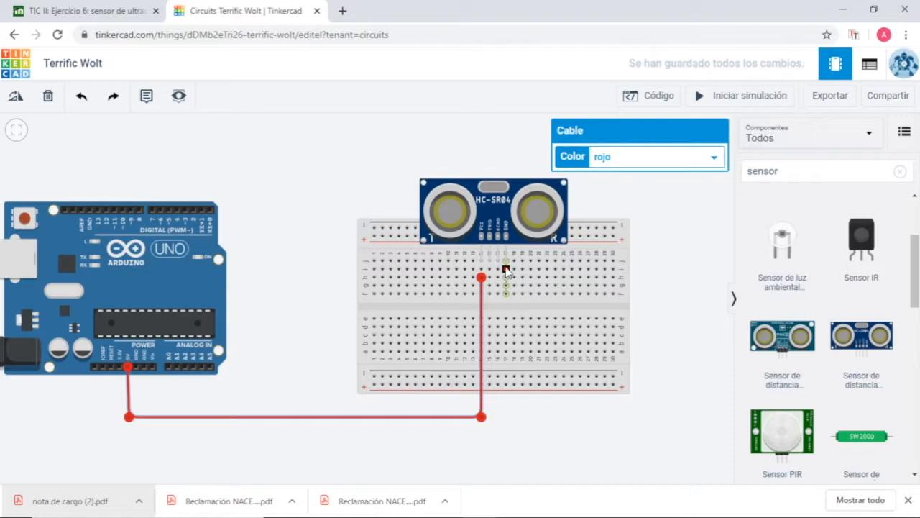
Wire the sensor's GND column 17 below the red cable to the Arduino's second power GND pin and colour it black (negro)
{"action": "left_click", "coordinate": [506, 270]}
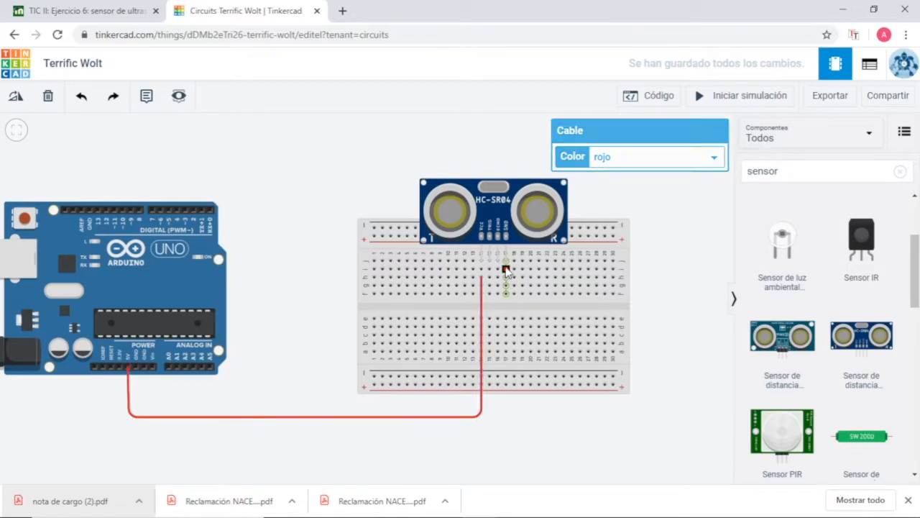
{"action": "left_click", "coordinate": [506, 454]}
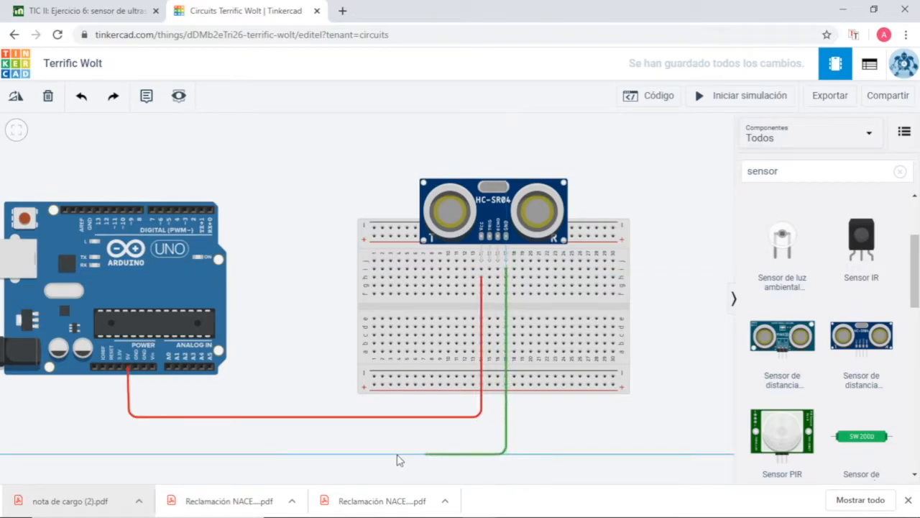
{"action": "left_click", "coordinate": [143, 454]}
{"action": "left_click", "coordinate": [145, 372]}
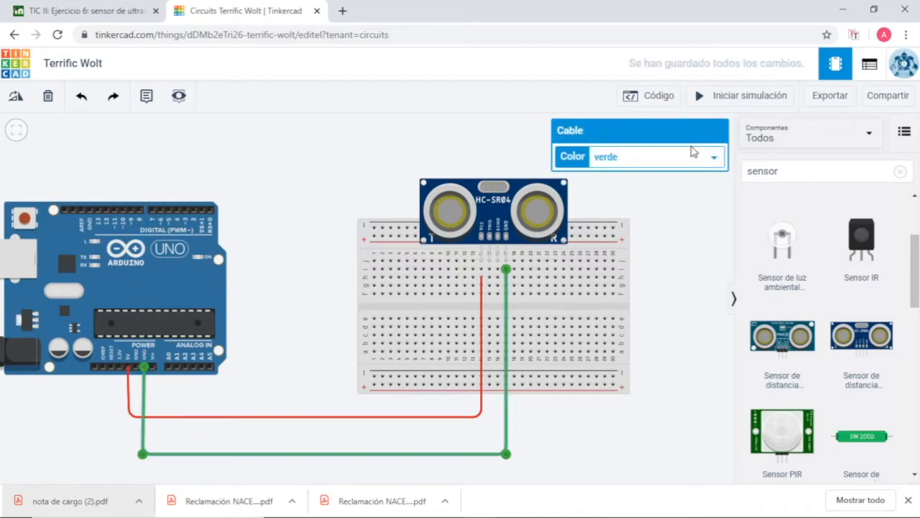
{"action": "left_click", "coordinate": [700, 155]}
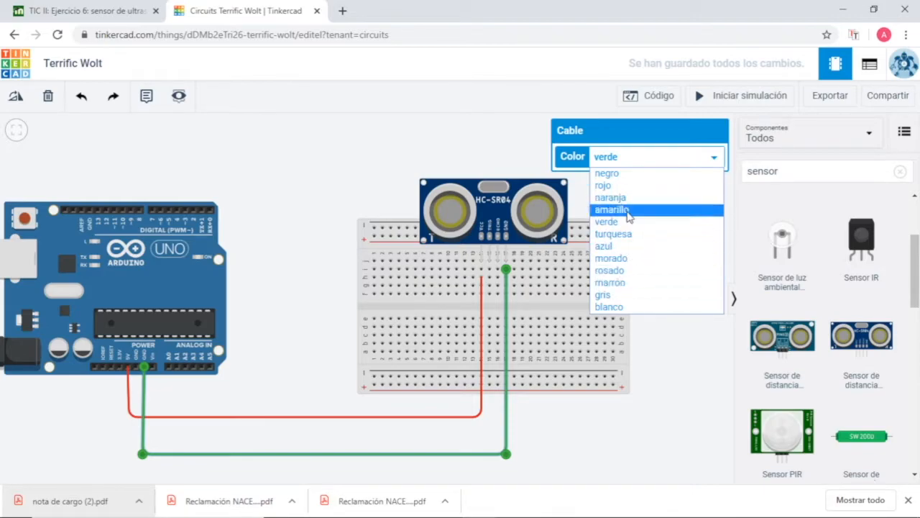
{"action": "left_click", "coordinate": [640, 175]}
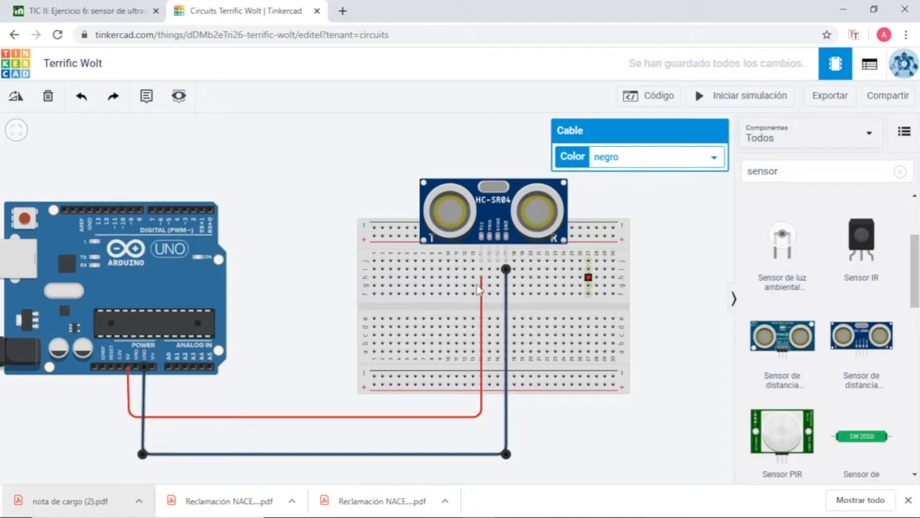
Wire the sensor's TRIG column 15 to Arduino digital pin 5 with a green cable routed between the boards
{"action": "left_click", "coordinate": [488, 278]}
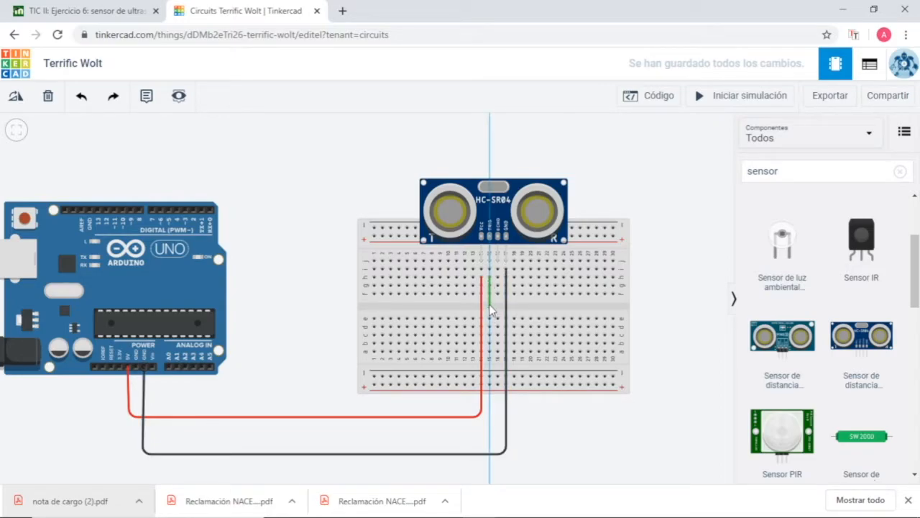
{"action": "left_click", "coordinate": [489, 304]}
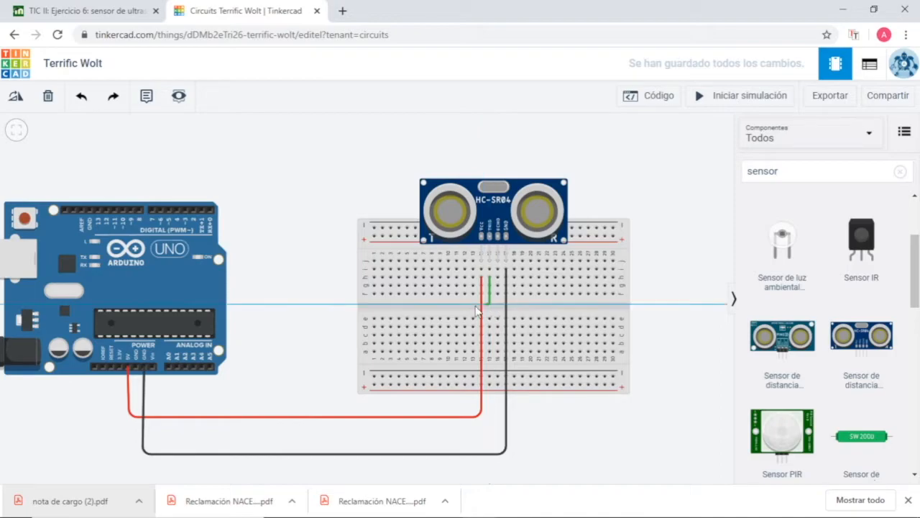
{"action": "left_click", "coordinate": [291, 304]}
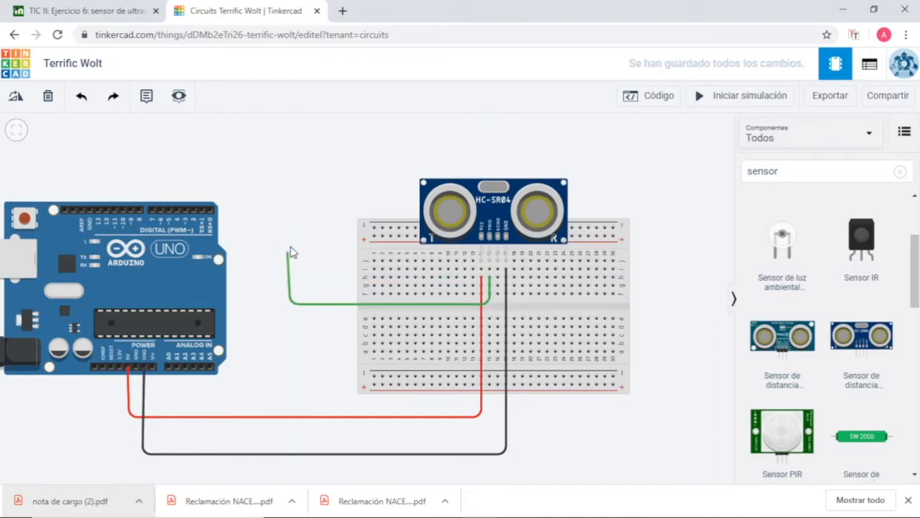
{"action": "left_click", "coordinate": [291, 176]}
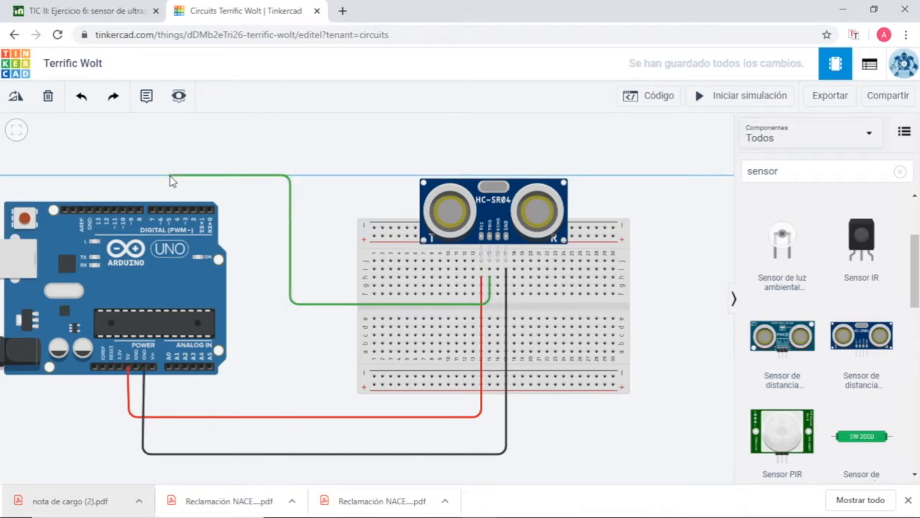
{"action": "left_click", "coordinate": [168, 175]}
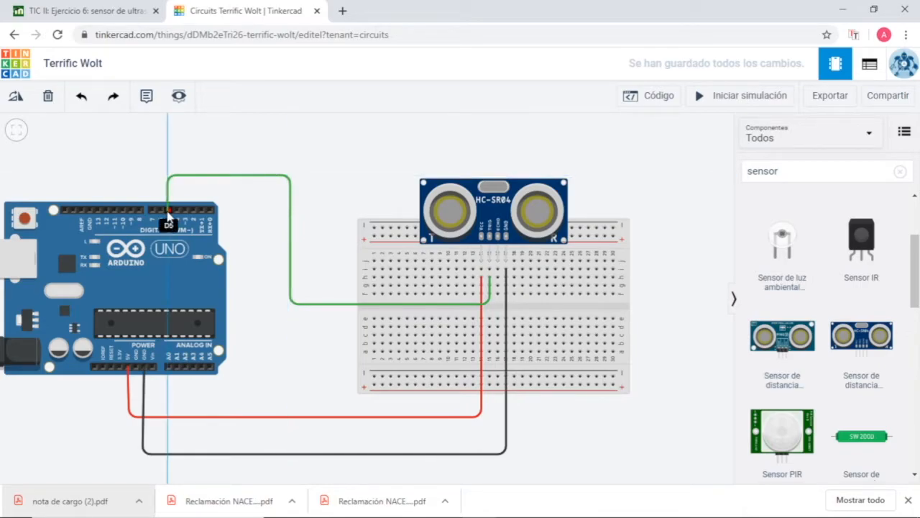
{"action": "left_click", "coordinate": [167, 211]}
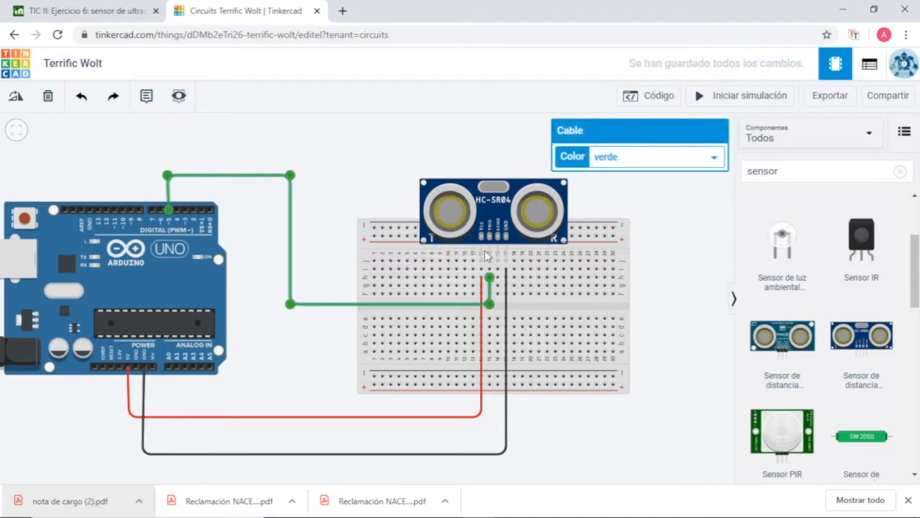
Wire the sensor's ECHO column 16 between the boards to Arduino digital pin 6 and colour the cable blue (azul)
{"action": "left_click", "coordinate": [498, 294]}
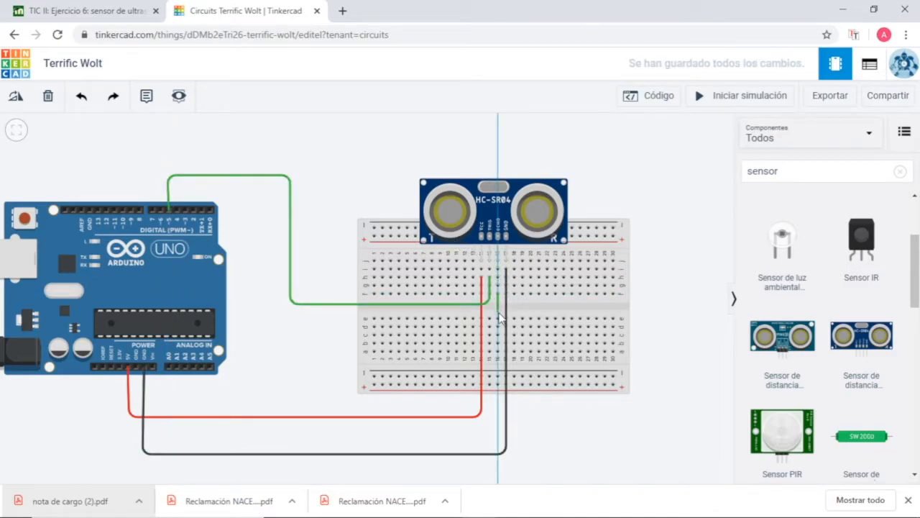
{"action": "left_click", "coordinate": [499, 316]}
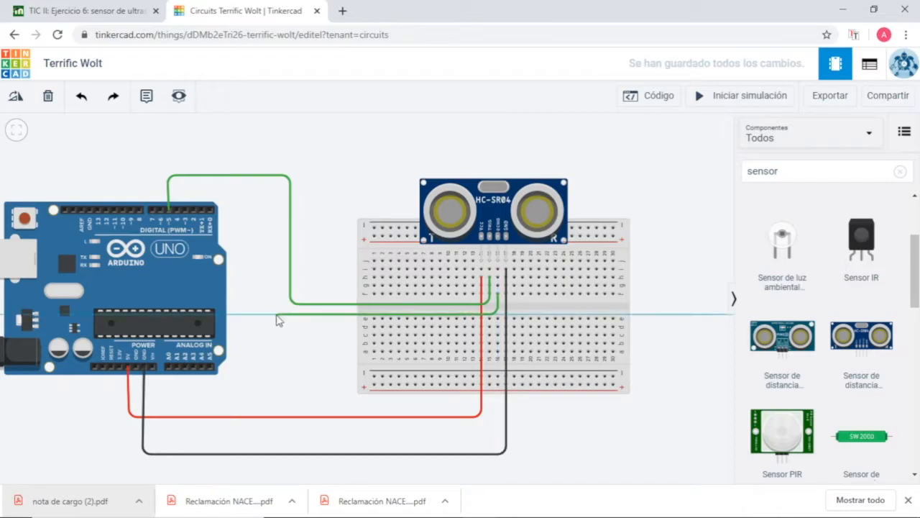
{"action": "left_click", "coordinate": [252, 316]}
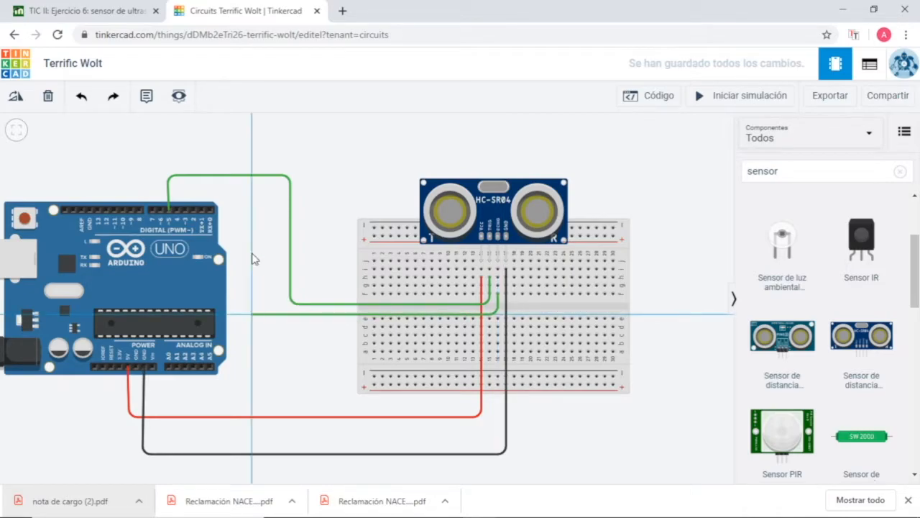
{"action": "left_click", "coordinate": [251, 151]}
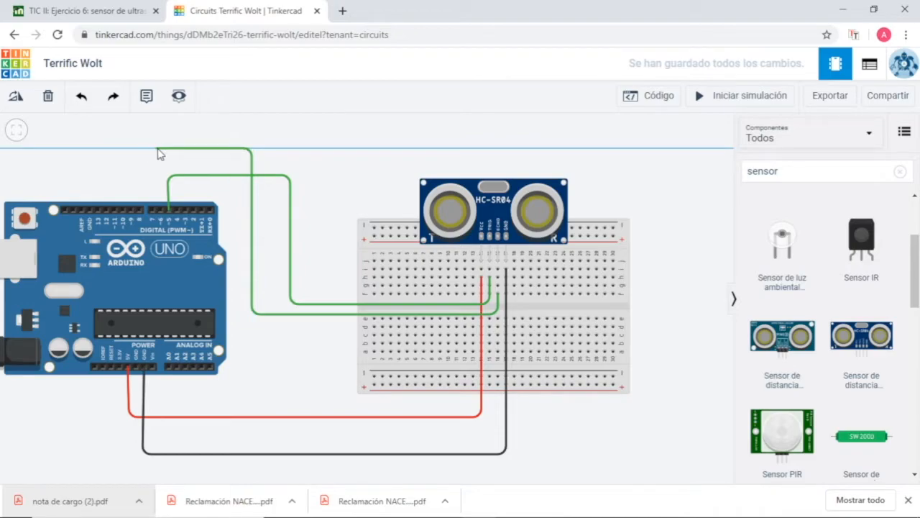
{"action": "left_click", "coordinate": [160, 151]}
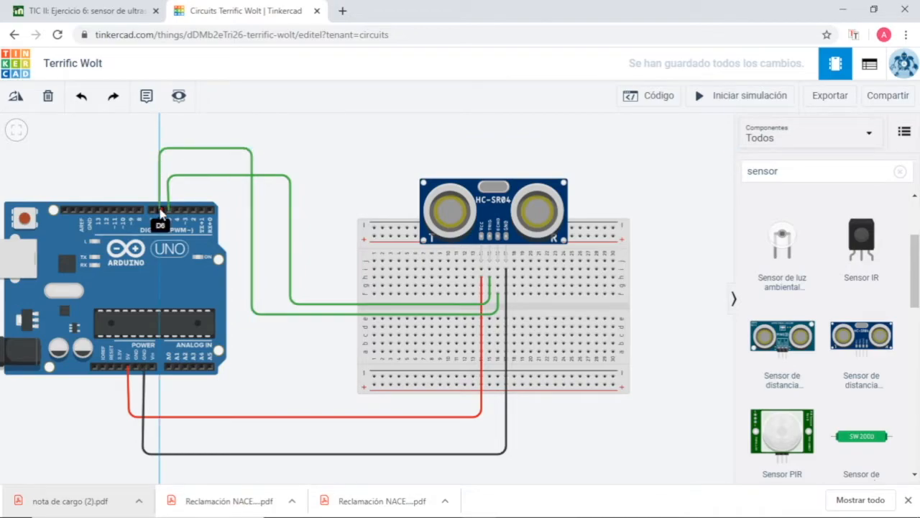
{"action": "left_click", "coordinate": [160, 211]}
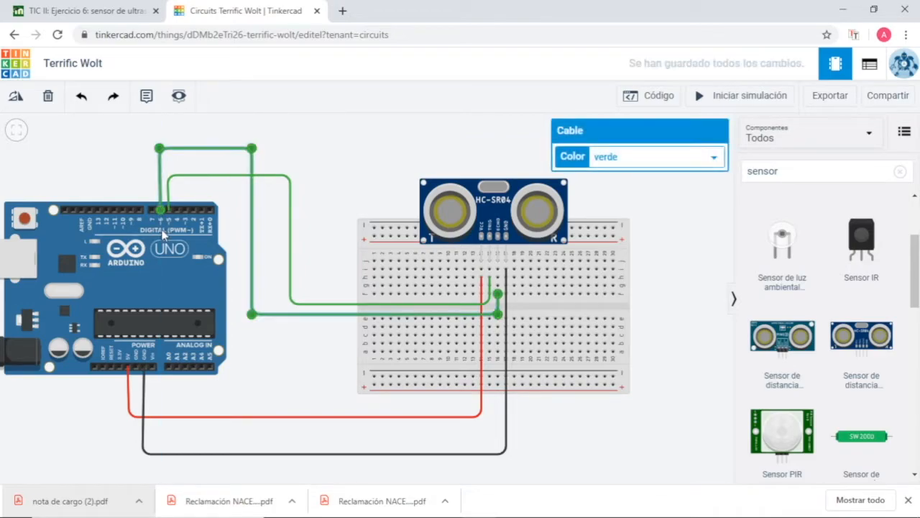
{"action": "left_click", "coordinate": [676, 157]}
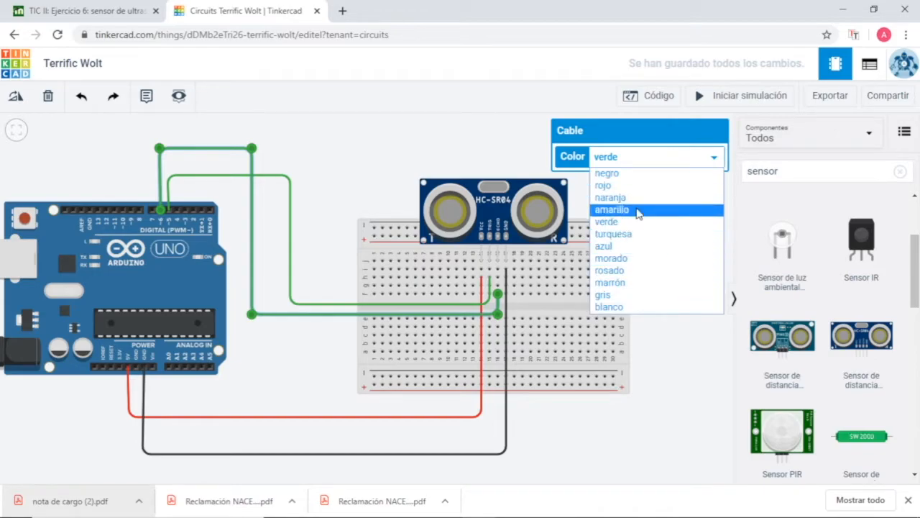
{"action": "left_click", "coordinate": [628, 246]}
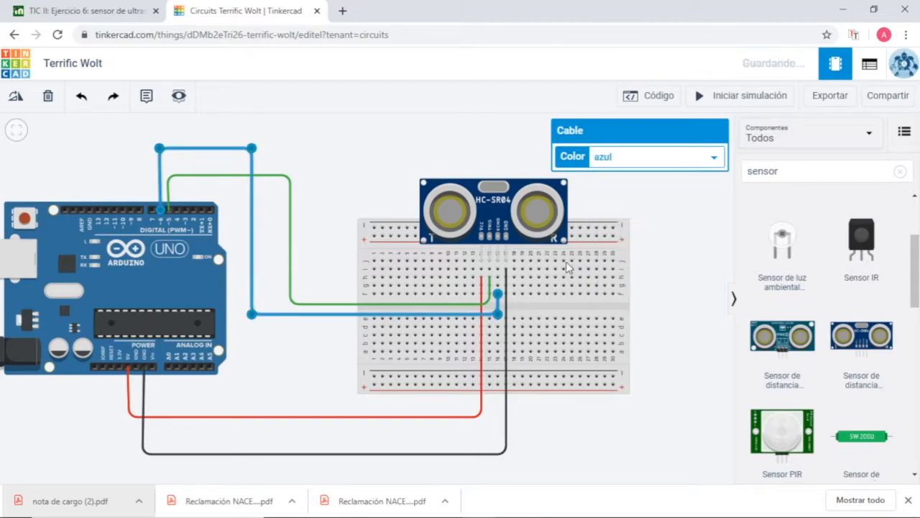
Change the colour of the TRIG cable running to pin 5 to yellow (amarillo)
{"action": "left_click", "coordinate": [440, 303]}
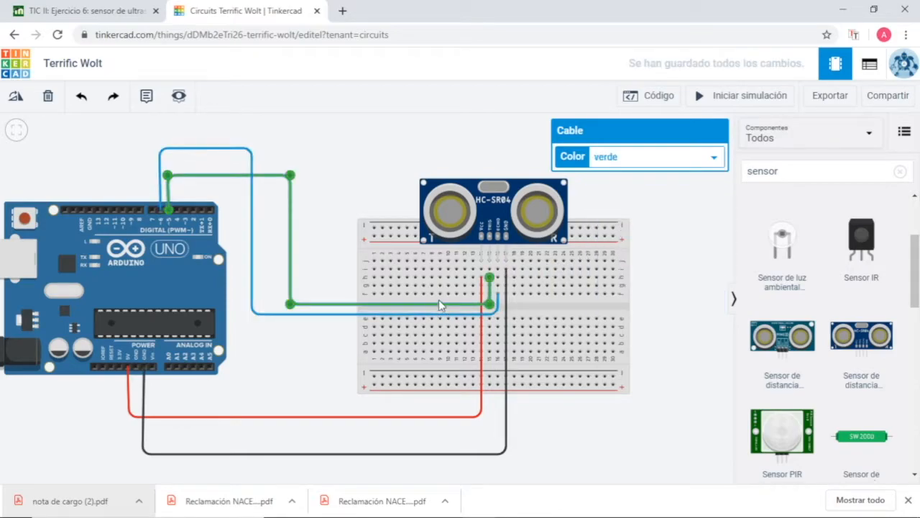
{"action": "left_click", "coordinate": [651, 159]}
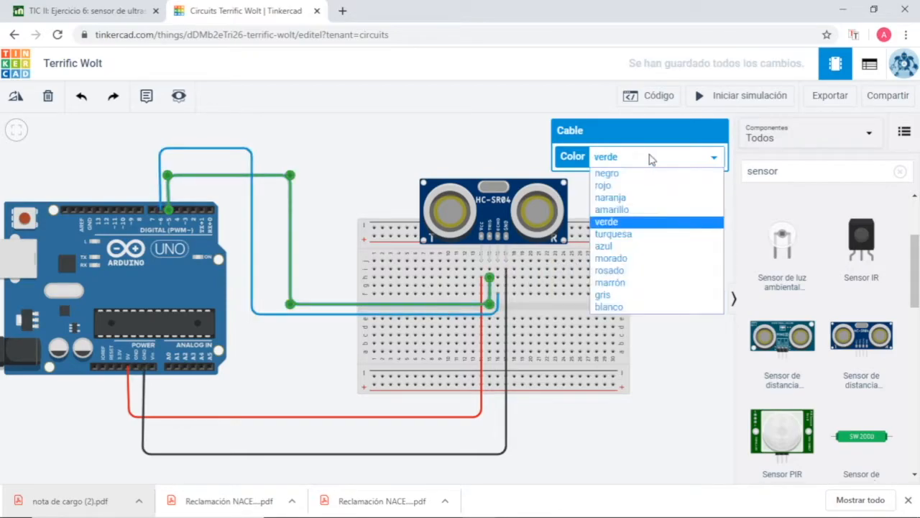
{"action": "left_click", "coordinate": [632, 211]}
{"action": "left_click", "coordinate": [668, 430]}
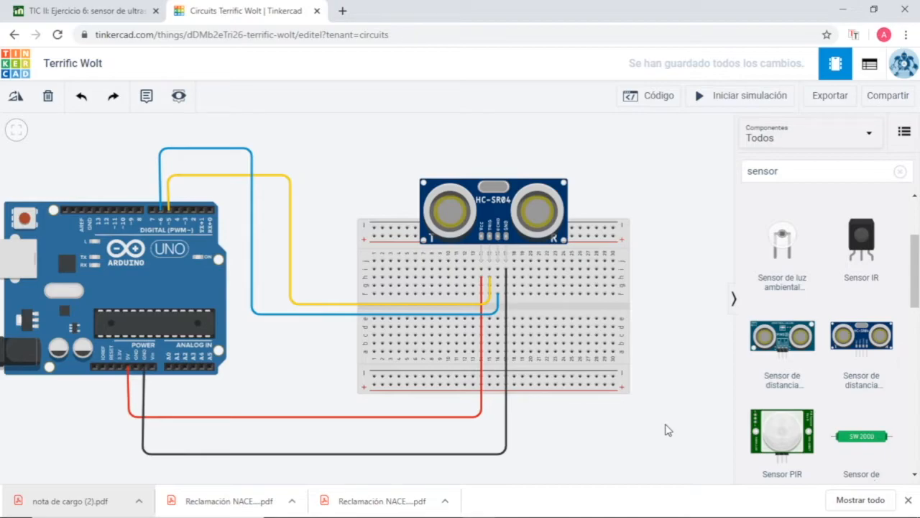
Add an annotation above the Arduino with the lines "TRIGGER - PIN 5" and "ECHO - PIN 6"
{"action": "left_click", "coordinate": [147, 105]}
{"action": "left_click", "coordinate": [70, 159]}
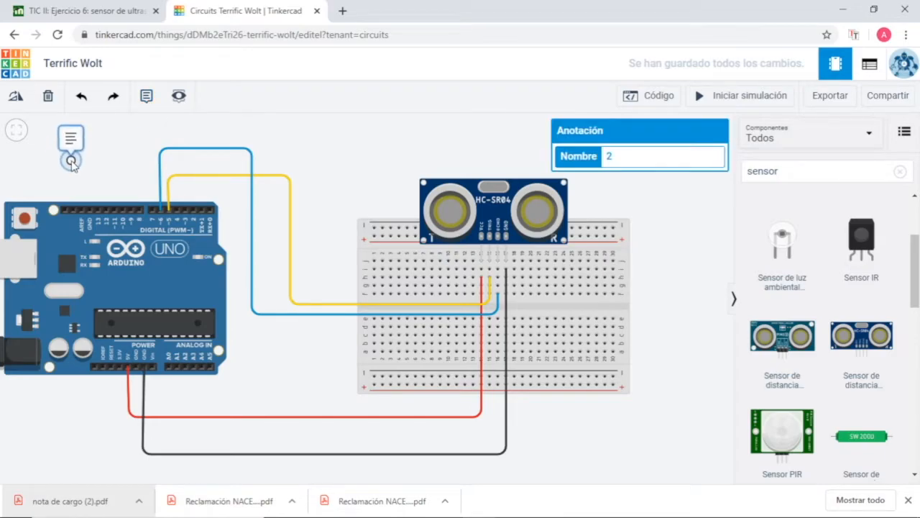
{"action": "left_click", "coordinate": [71, 162]}
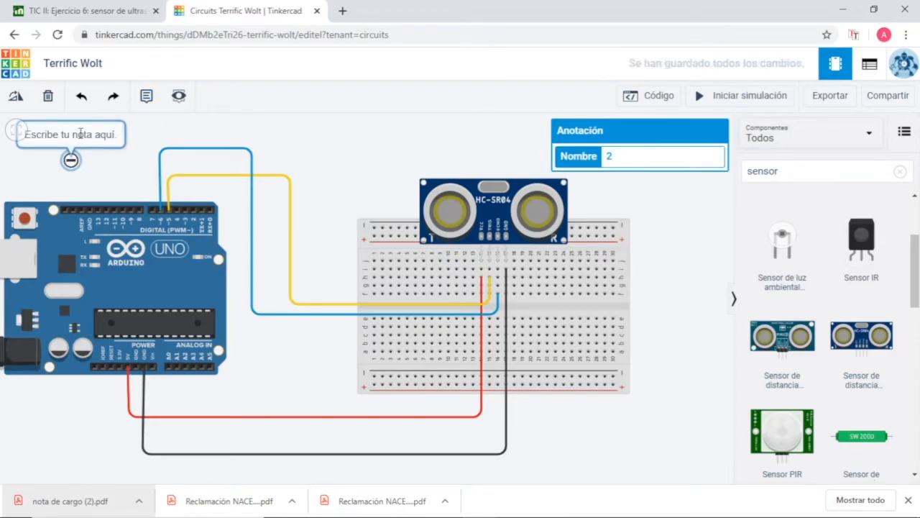
{"action": "left_click", "coordinate": [81, 132]}
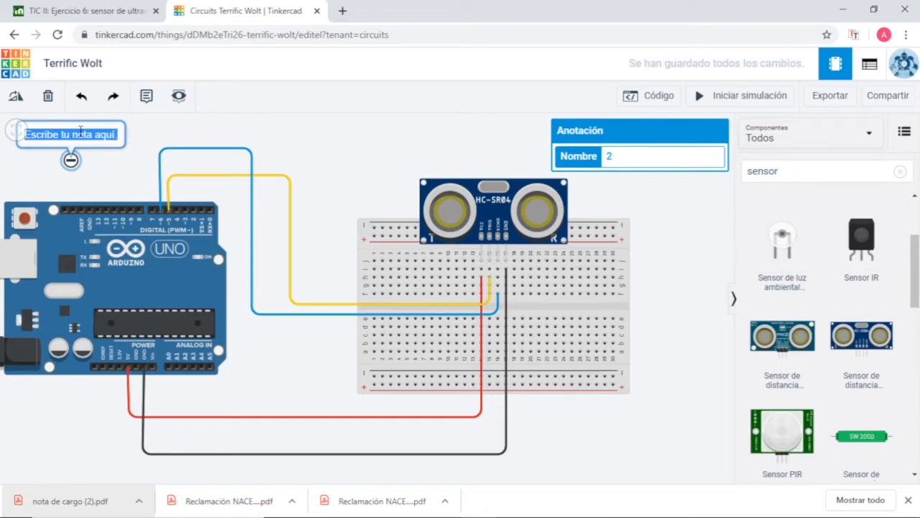
{"action": "type", "text": "TRIGGER"}
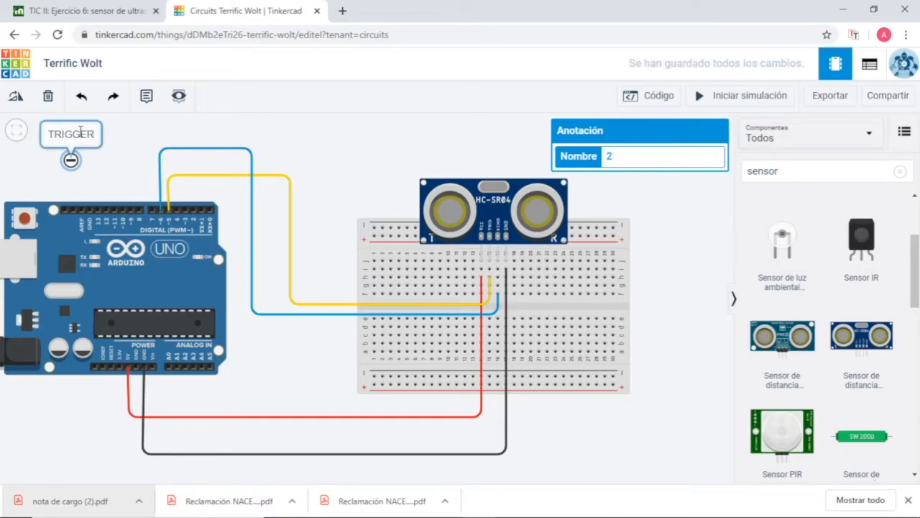
{"action": "type", "text": " - PIN"}
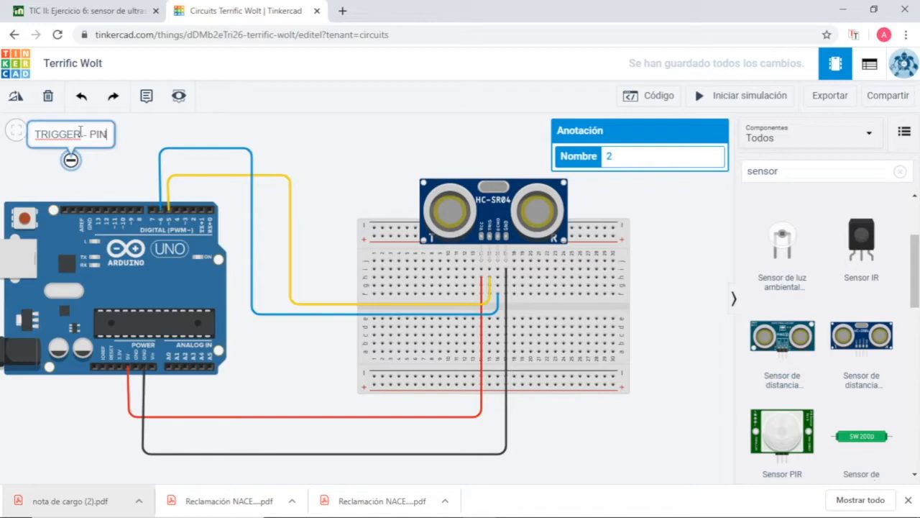
{"action": "type", "text": " 5"}
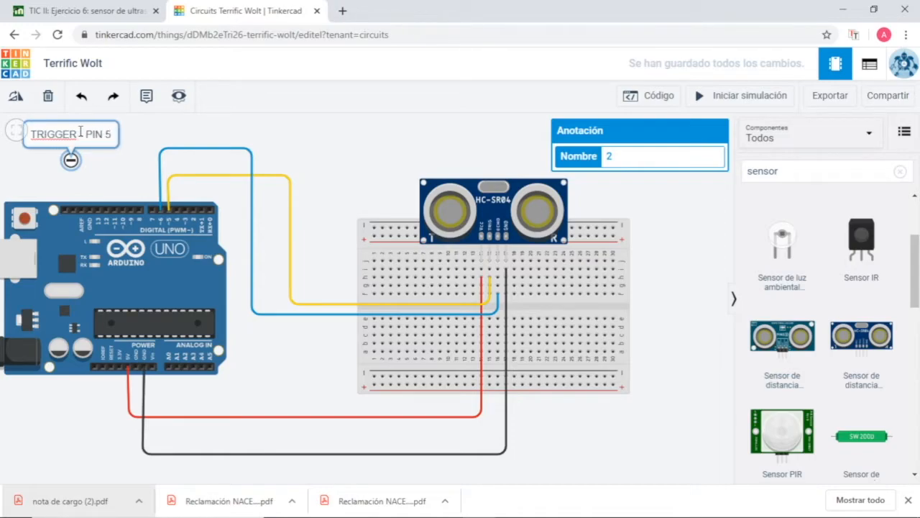
{"action": "key", "text": "Return"}
{"action": "type", "text": "ECHO"}
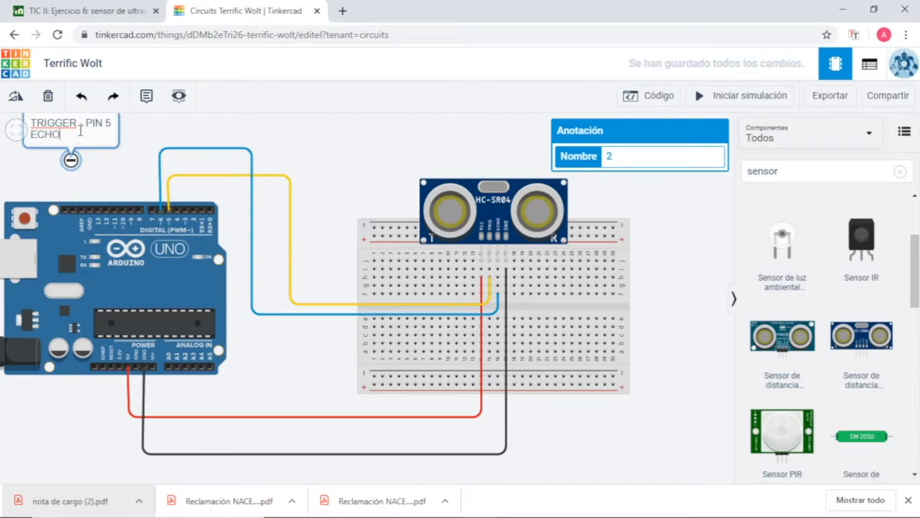
{"action": "type", "text": " - PIN 6"}
{"action": "left_click", "coordinate": [289, 143]}
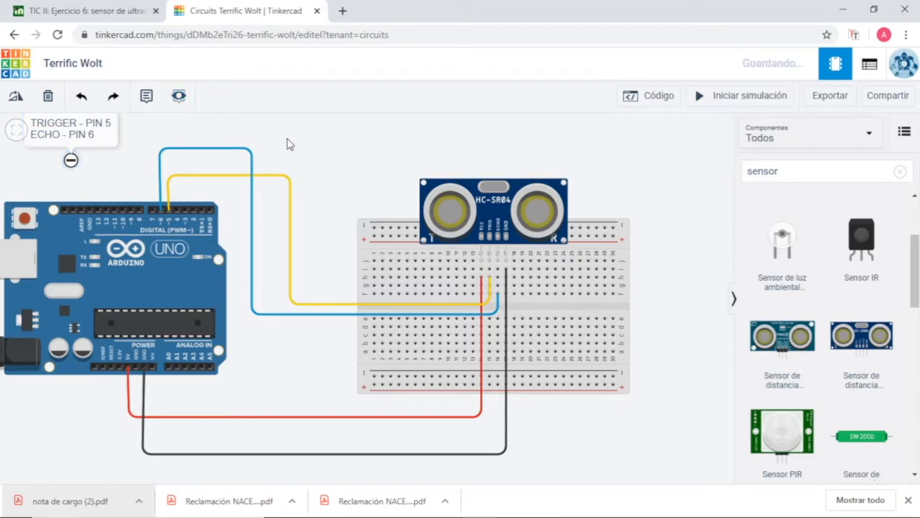
Check that the annotation above the Arduino collapses and expands, and leave it collapsed
{"action": "left_click", "coordinate": [71, 161]}
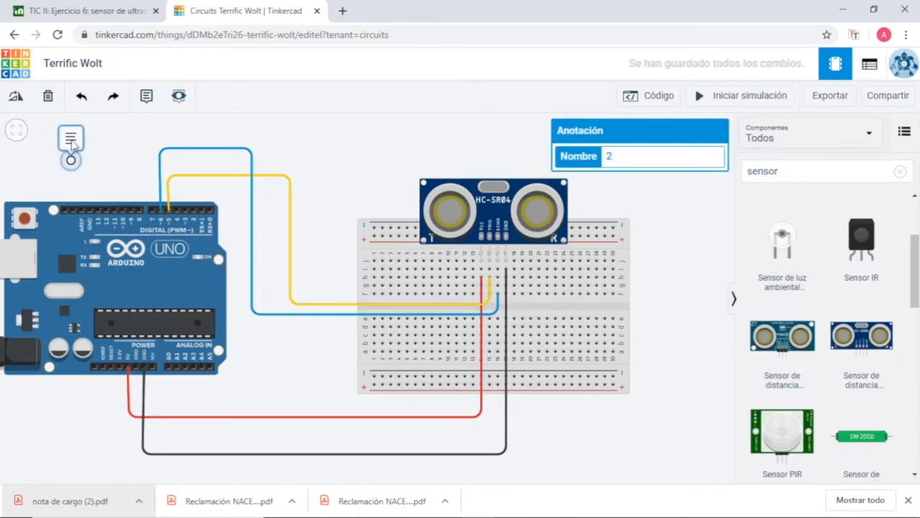
{"action": "left_click", "coordinate": [70, 161]}
{"action": "scroll", "coordinate": [70, 164], "scroll_direction": "up", "scroll_amount": 1}
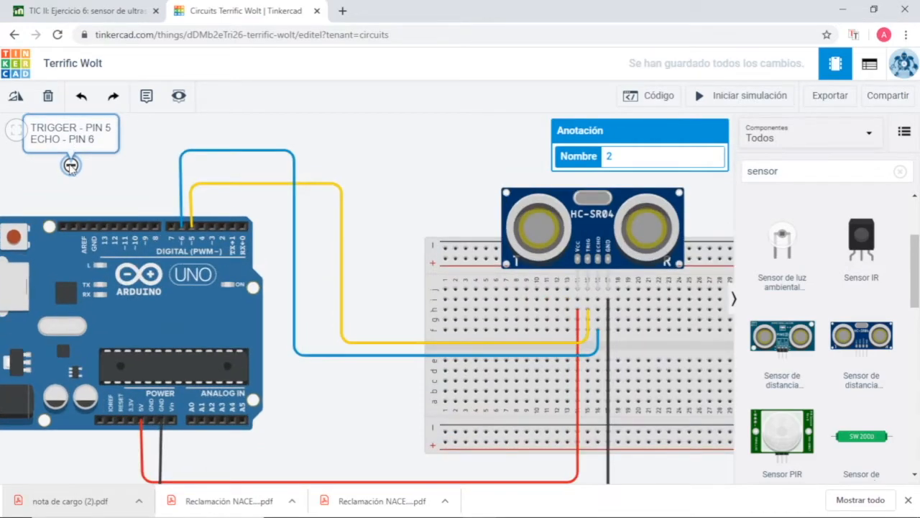
{"action": "scroll", "coordinate": [70, 166], "scroll_direction": "down", "scroll_amount": 1}
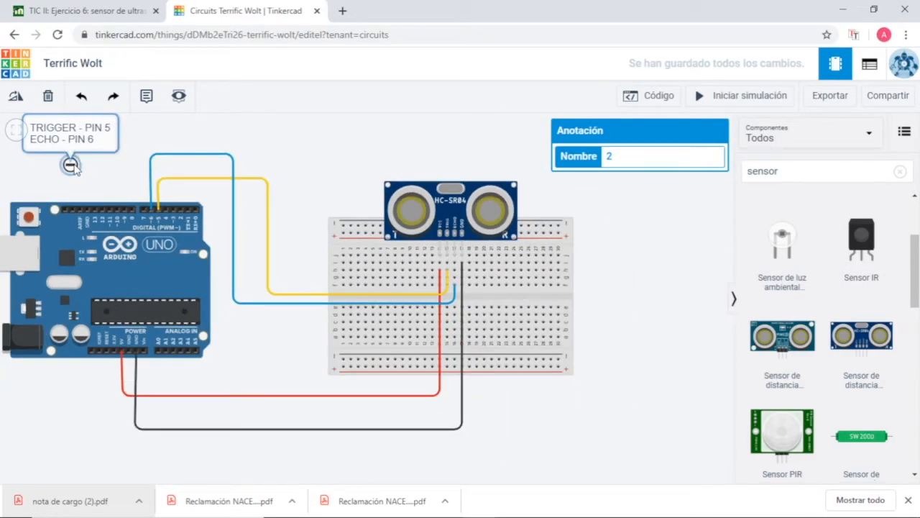
{"action": "left_click", "coordinate": [72, 165]}
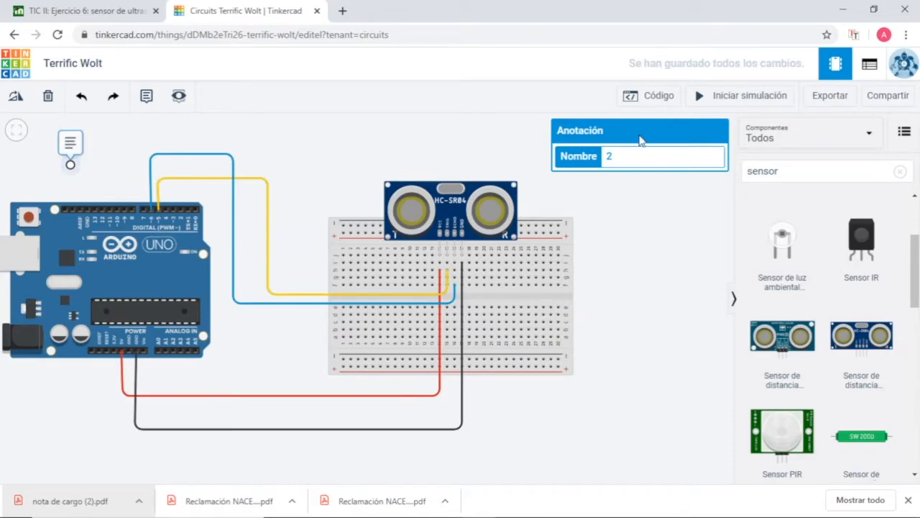
Open the Arduino's block code and delete the whole default stack of built-in LED blink blocks
{"action": "left_click", "coordinate": [651, 97]}
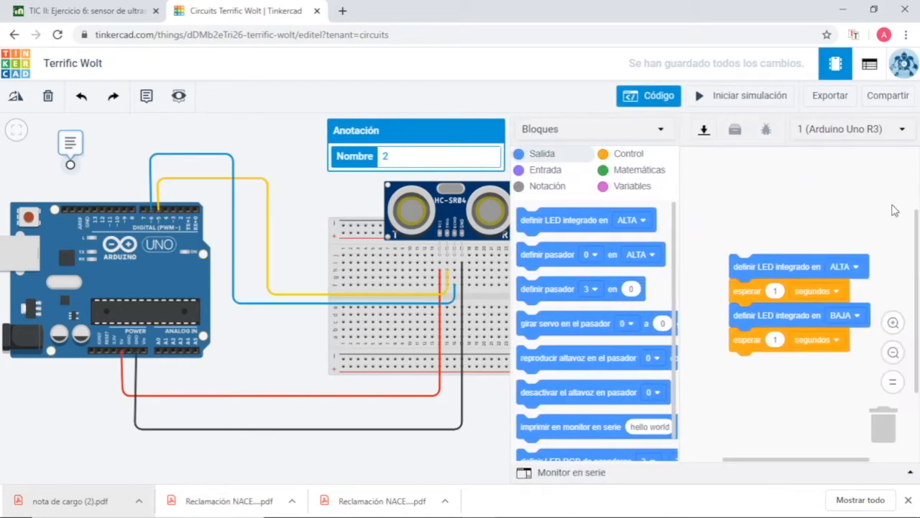
{"action": "left_click_drag", "start_coordinate": [790, 268], "coordinate": [877, 423]}
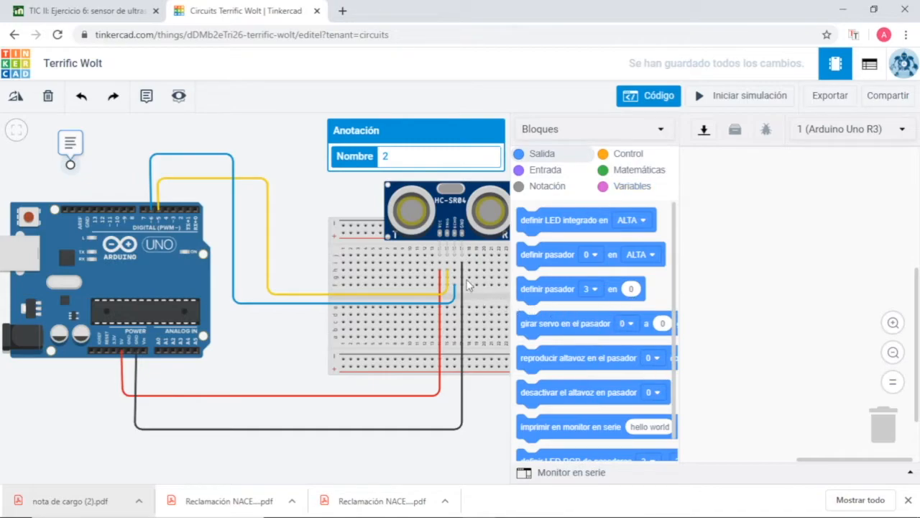
Create a variable named distancia and place its "definir distancia en" block in the empty program
{"action": "left_click", "coordinate": [640, 188]}
{"action": "left_click", "coordinate": [575, 219]}
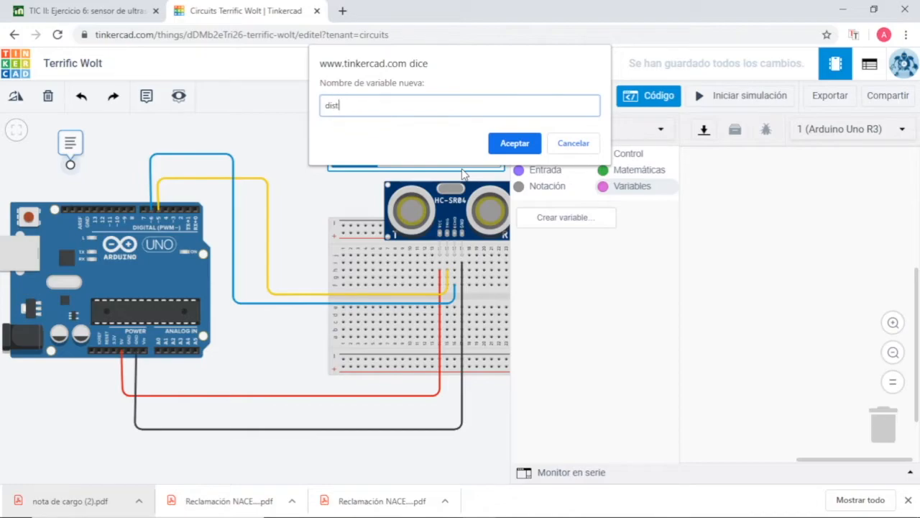
{"action": "type", "text": "distancia"}
{"action": "left_click", "coordinate": [515, 143]}
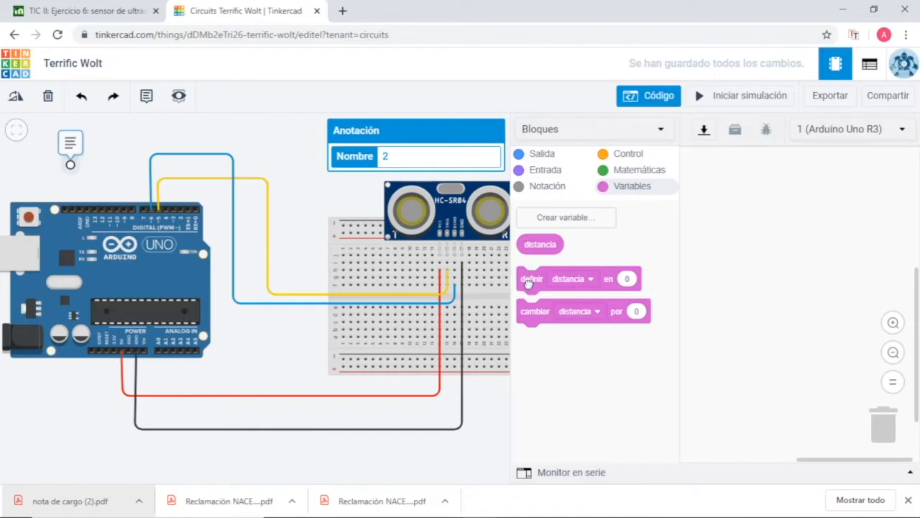
{"action": "left_click_drag", "start_coordinate": [529, 283], "coordinate": [741, 225]}
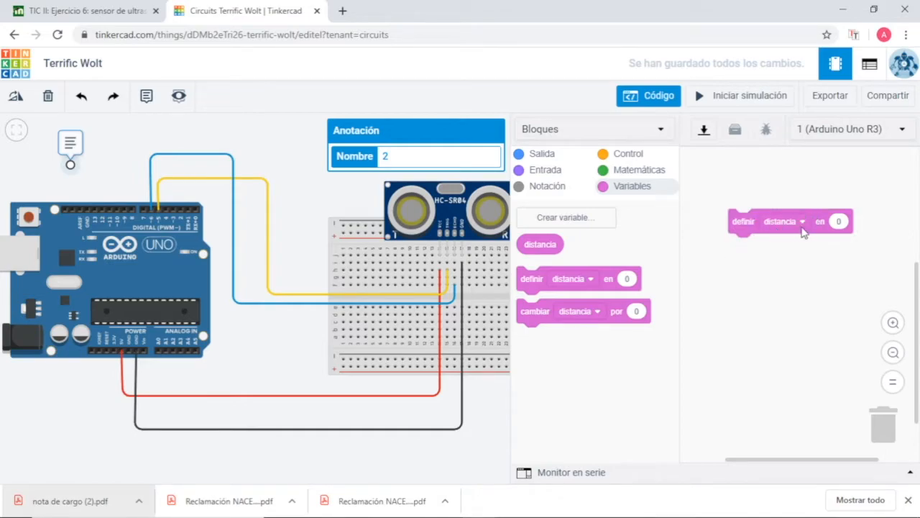
Insert the ultrasonic distance sensor reading as the value of distancia and set its trigger pin (desencadenador) to 5
{"action": "left_click", "coordinate": [544, 173]}
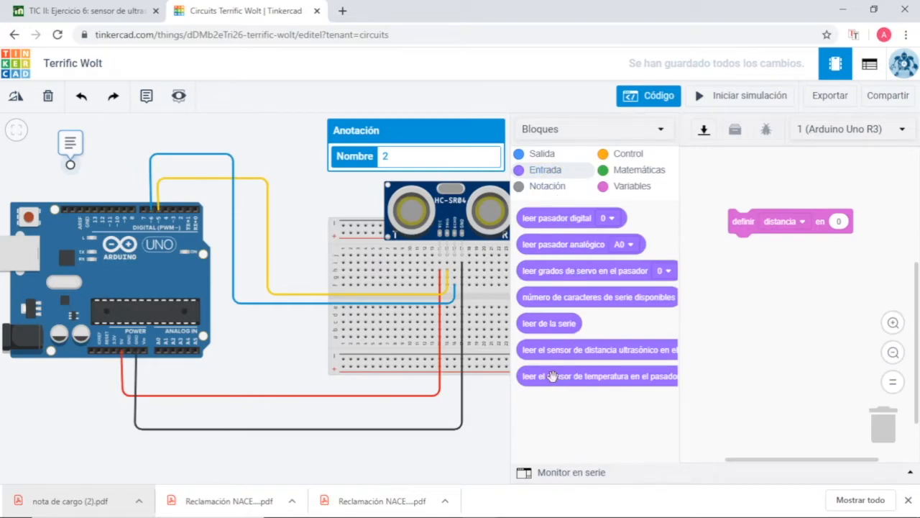
{"action": "left_click_drag", "start_coordinate": [552, 349], "coordinate": [834, 210]}
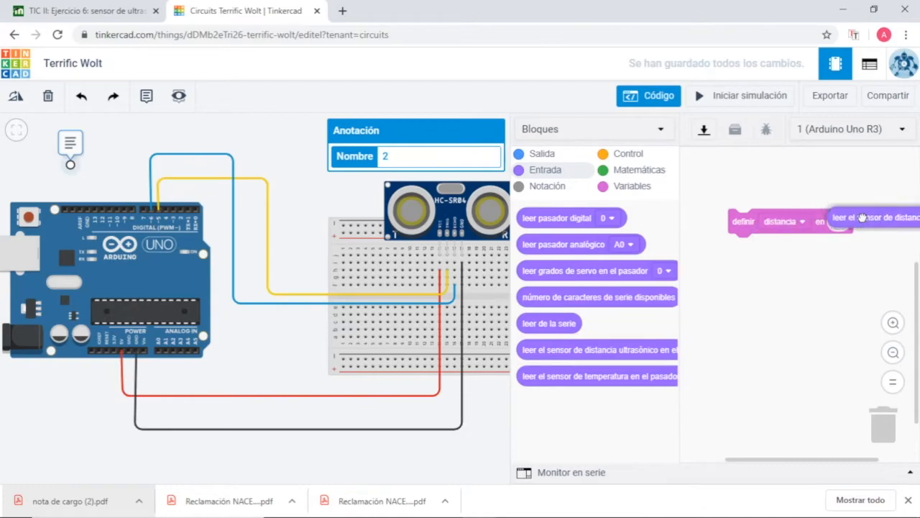
{"action": "left_click_drag", "start_coordinate": [715, 462], "coordinate": [761, 456]}
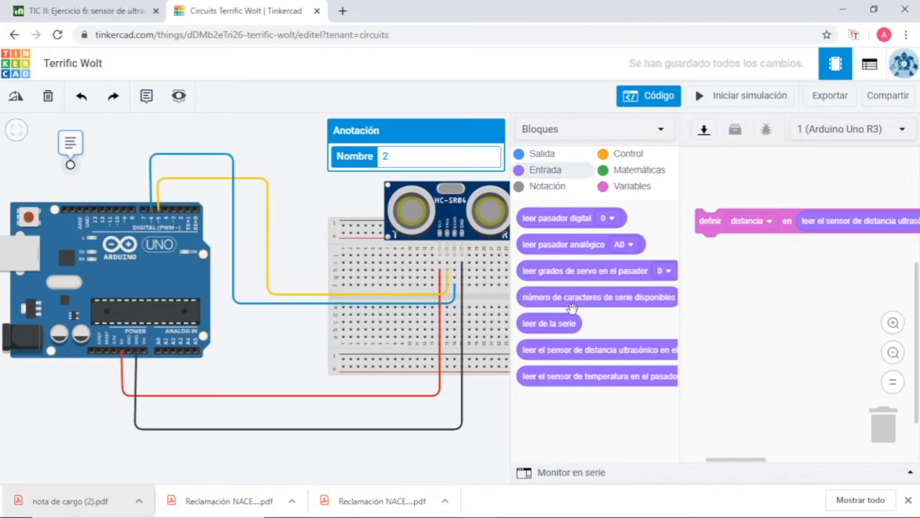
{"action": "left_click_drag", "start_coordinate": [744, 460], "coordinate": [800, 458]}
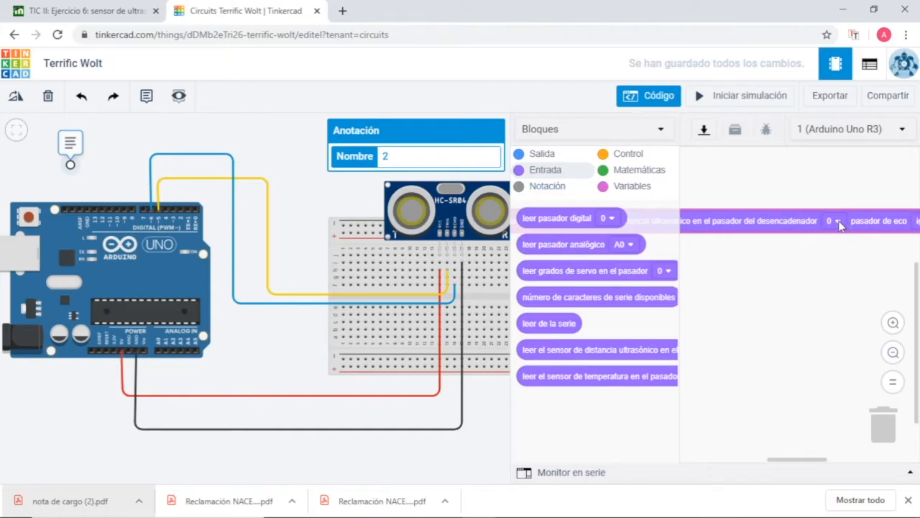
{"action": "left_click", "coordinate": [836, 221]}
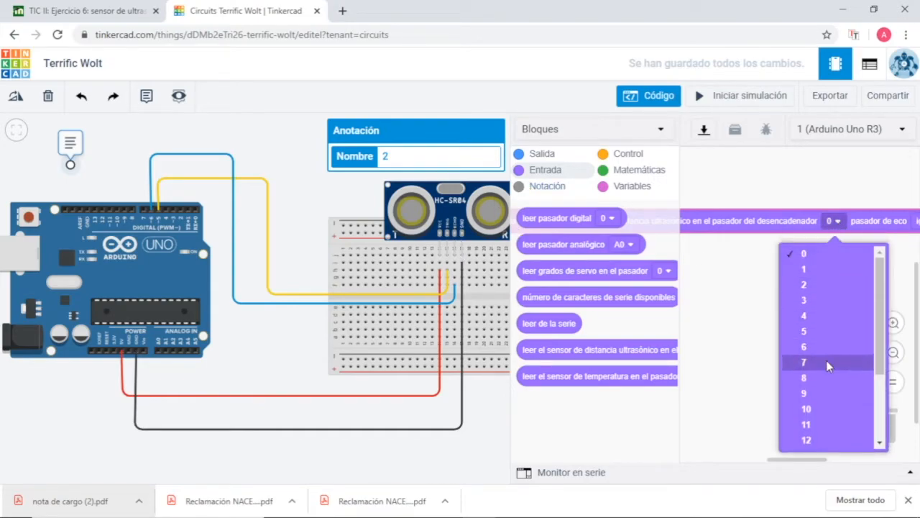
{"action": "left_click", "coordinate": [818, 332]}
Set the distance sensor block's echo pin (pasador de eco) to 6 and keep its units at cm
{"action": "left_click_drag", "start_coordinate": [813, 461], "coordinate": [855, 466]}
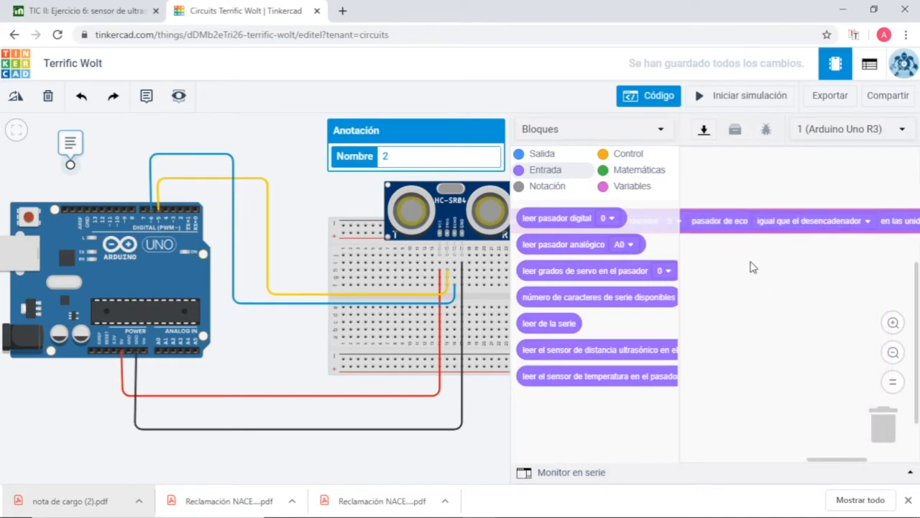
{"action": "left_click", "coordinate": [818, 223]}
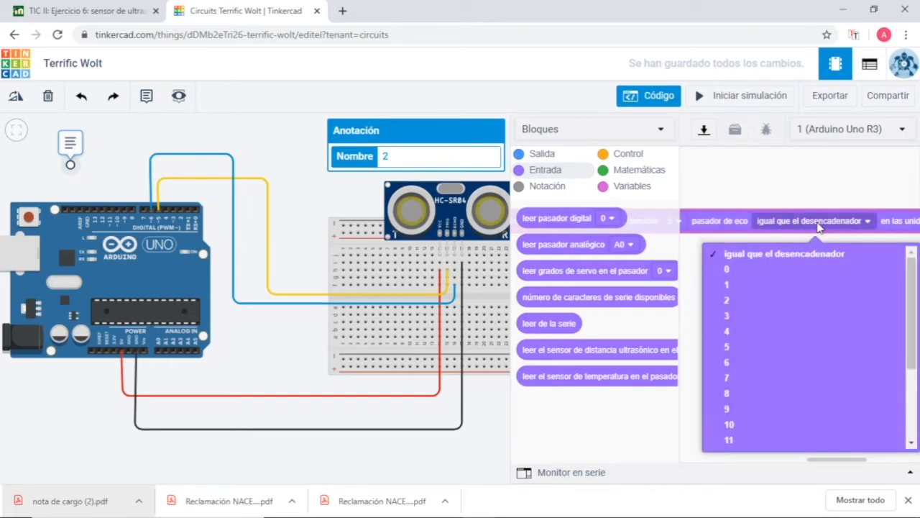
{"action": "left_click", "coordinate": [787, 359]}
{"action": "left_click_drag", "start_coordinate": [833, 460], "coordinate": [857, 462]}
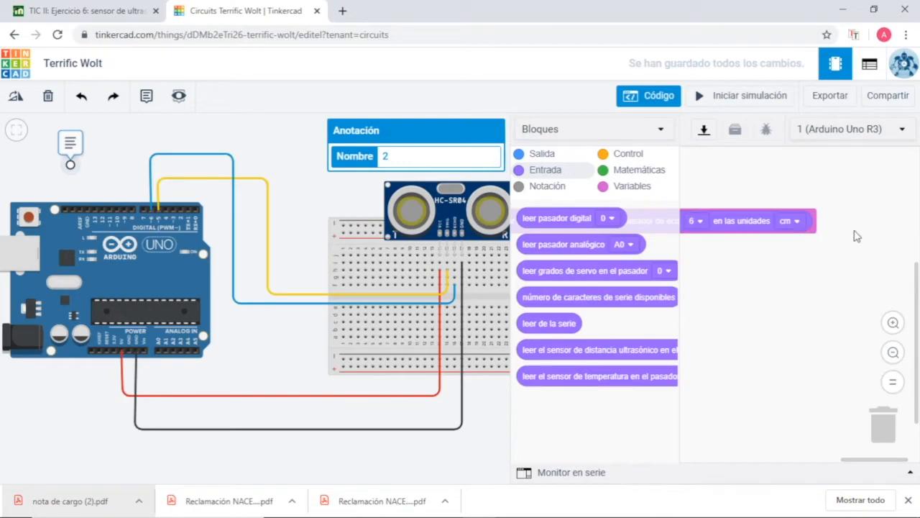
{"action": "left_click", "coordinate": [791, 221]}
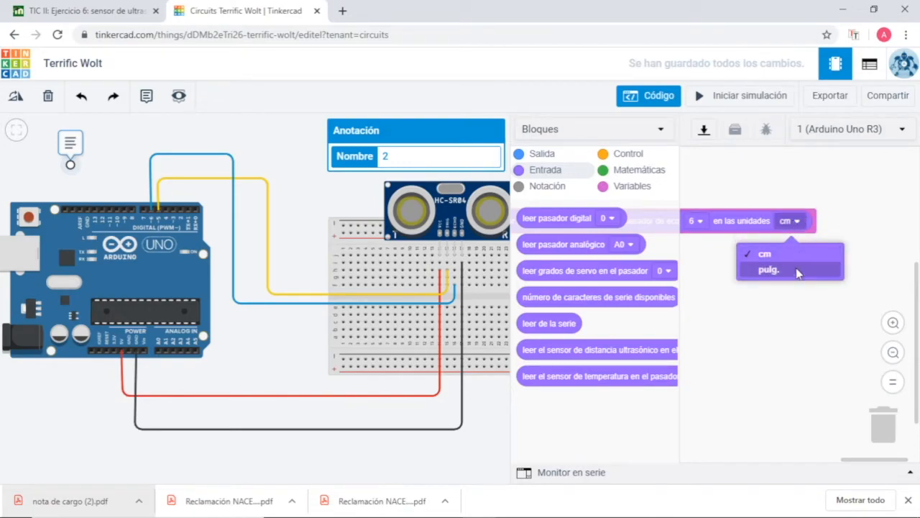
{"action": "left_click", "coordinate": [783, 254]}
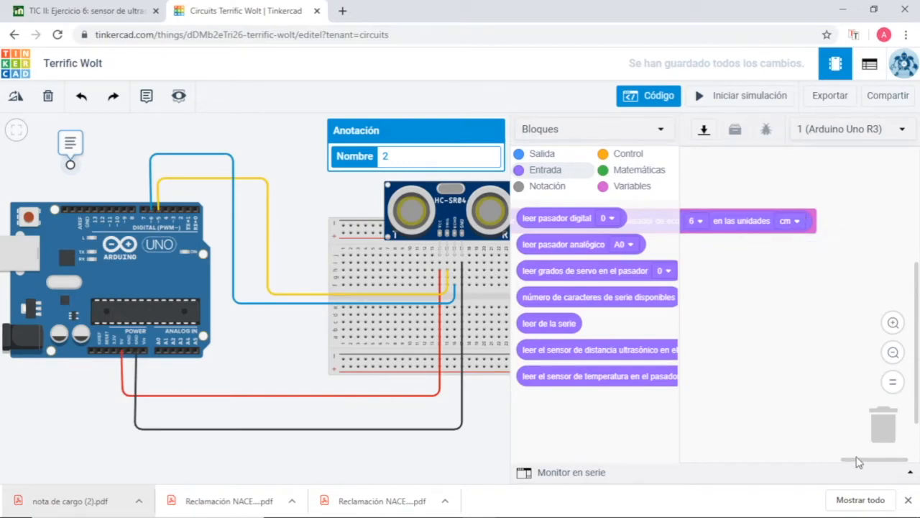
{"action": "left_click_drag", "start_coordinate": [865, 460], "coordinate": [766, 468]}
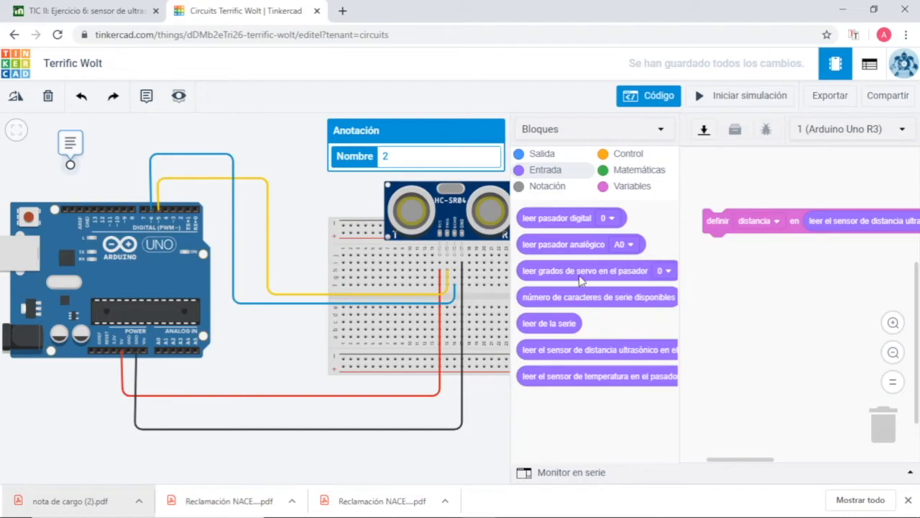
Add an "imprimir en monitor en serie" block directly below the "definir distancia en" block
{"action": "left_click", "coordinate": [567, 473]}
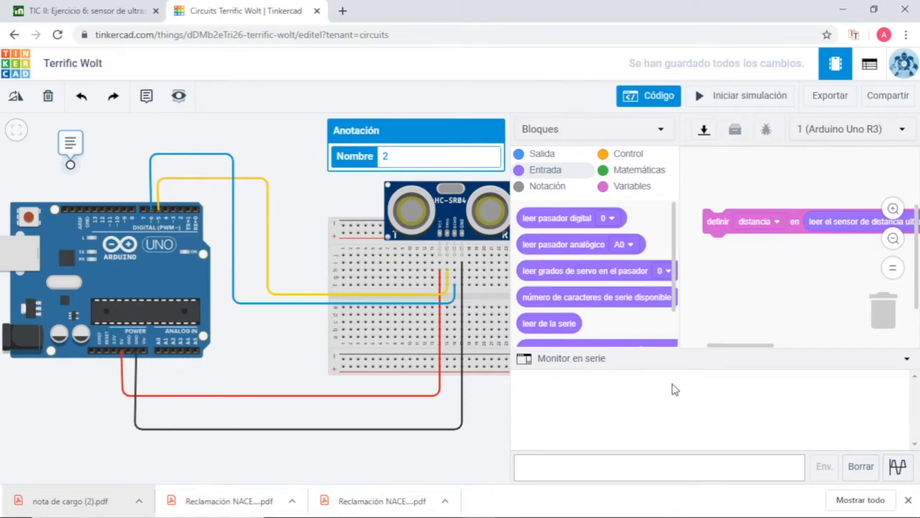
{"action": "left_click", "coordinate": [582, 361]}
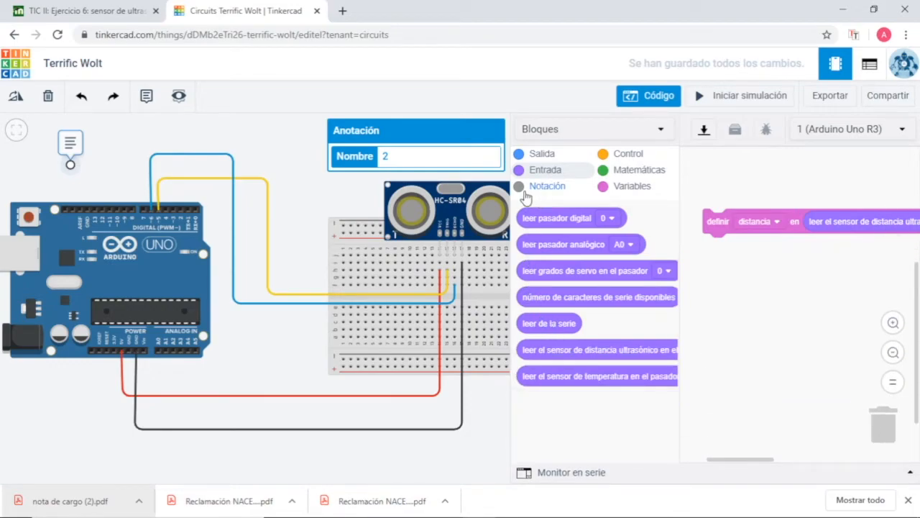
{"action": "left_click", "coordinate": [541, 155]}
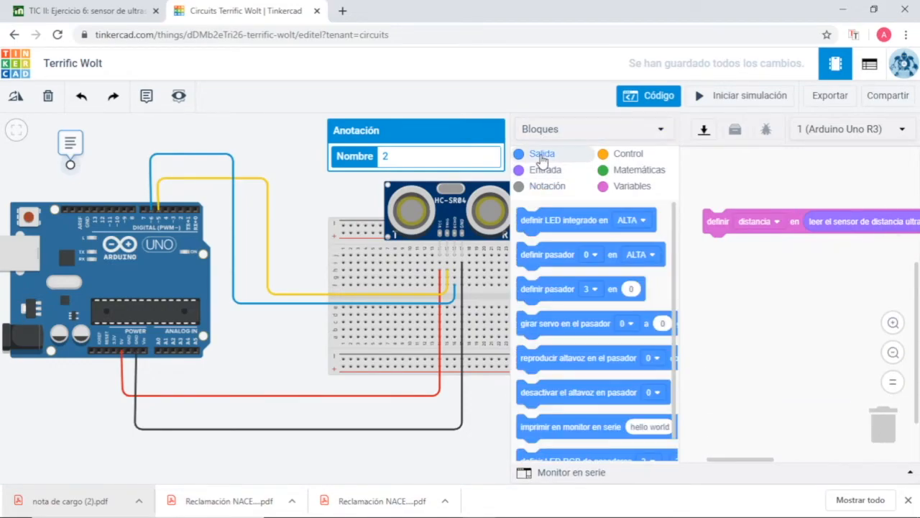
{"action": "scroll", "coordinate": [623, 380], "scroll_direction": "down", "scroll_amount": 1}
{"action": "left_click_drag", "start_coordinate": [575, 405], "coordinate": [750, 253]}
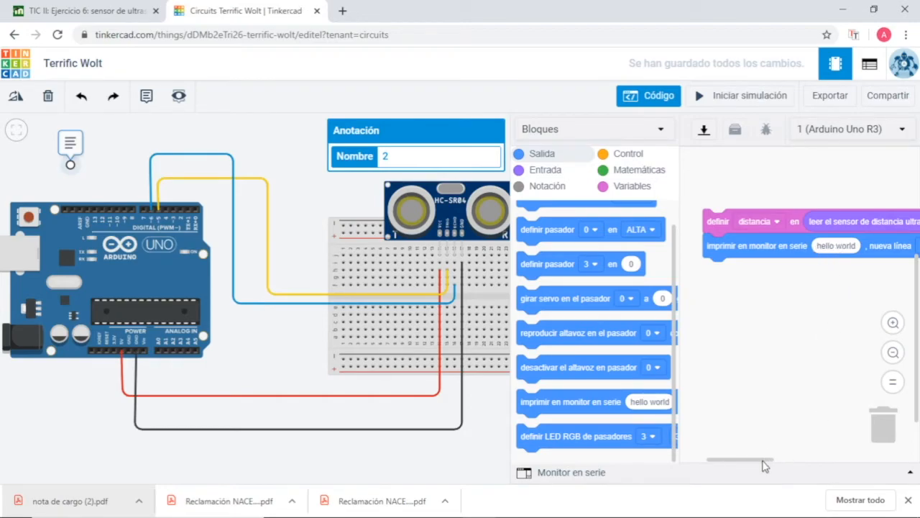
Replace the "hello world" text in the serial print block with the distancia variable
{"action": "left_click_drag", "start_coordinate": [766, 464], "coordinate": [738, 460]}
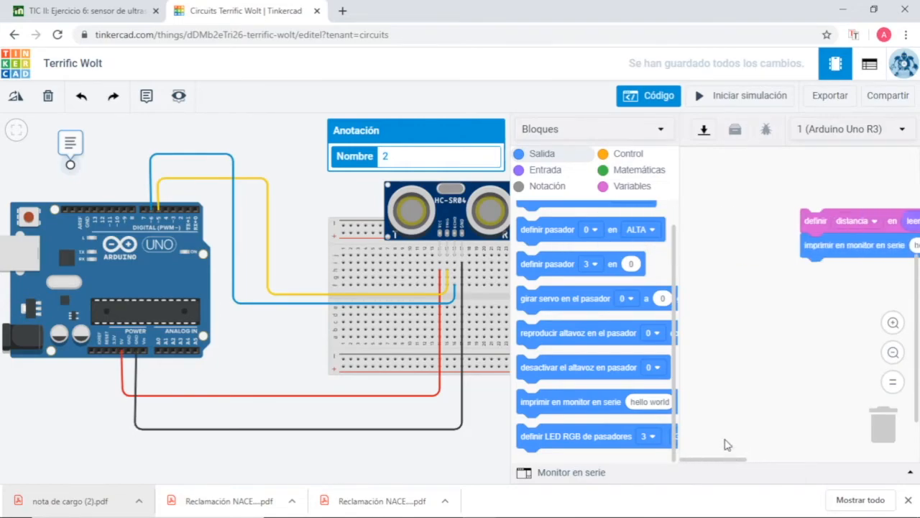
{"action": "left_click", "coordinate": [631, 188]}
{"action": "left_click_drag", "start_coordinate": [545, 244], "coordinate": [780, 297]}
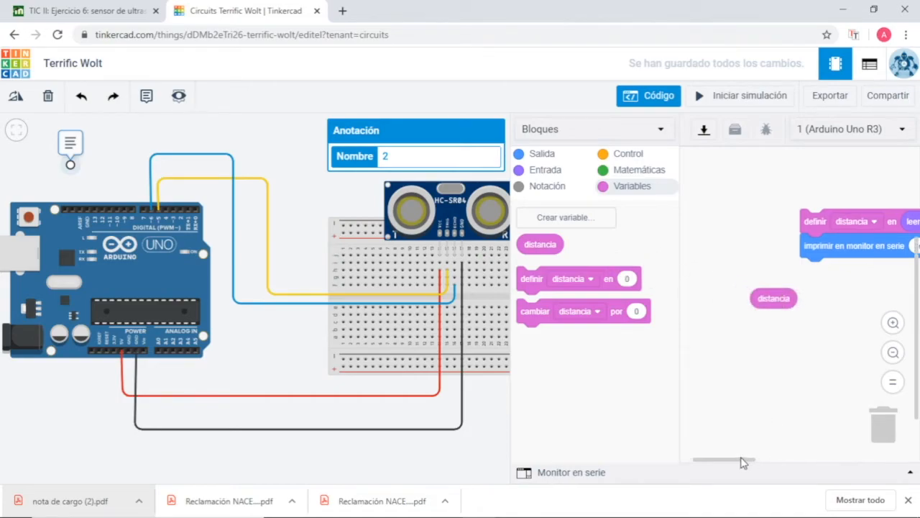
{"action": "left_click_drag", "start_coordinate": [743, 464], "coordinate": [773, 461]}
{"action": "left_click_drag", "start_coordinate": [693, 298], "coordinate": [860, 244]}
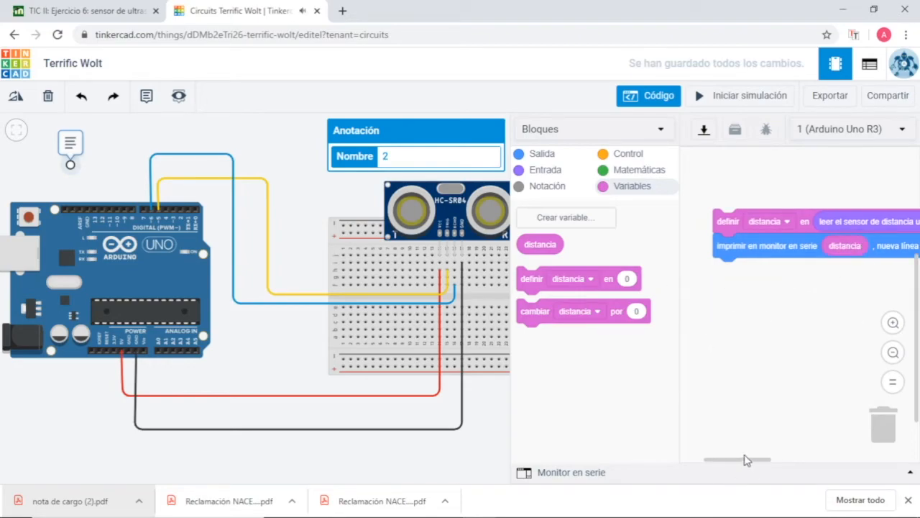
Check the new-line options (nueva línea) of the serial print block and keep "con"
{"action": "left_click_drag", "start_coordinate": [745, 463], "coordinate": [780, 467]}
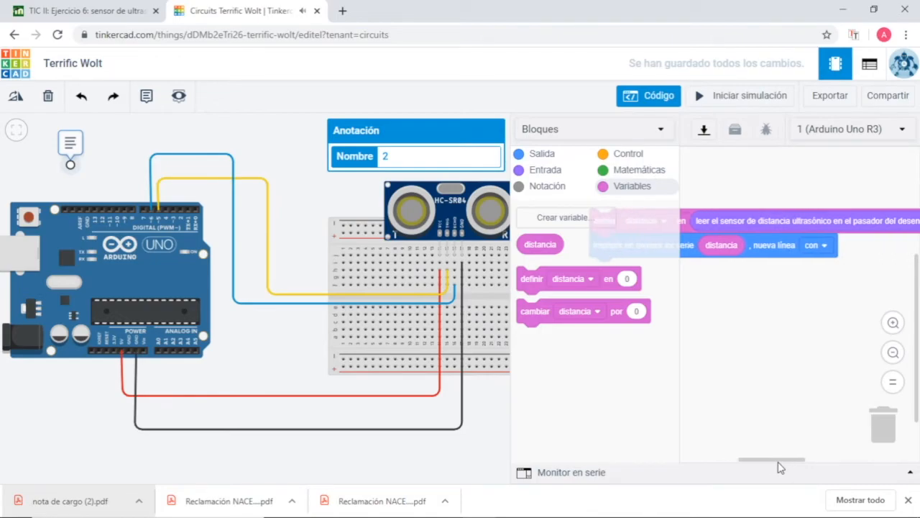
{"action": "left_click", "coordinate": [822, 245]}
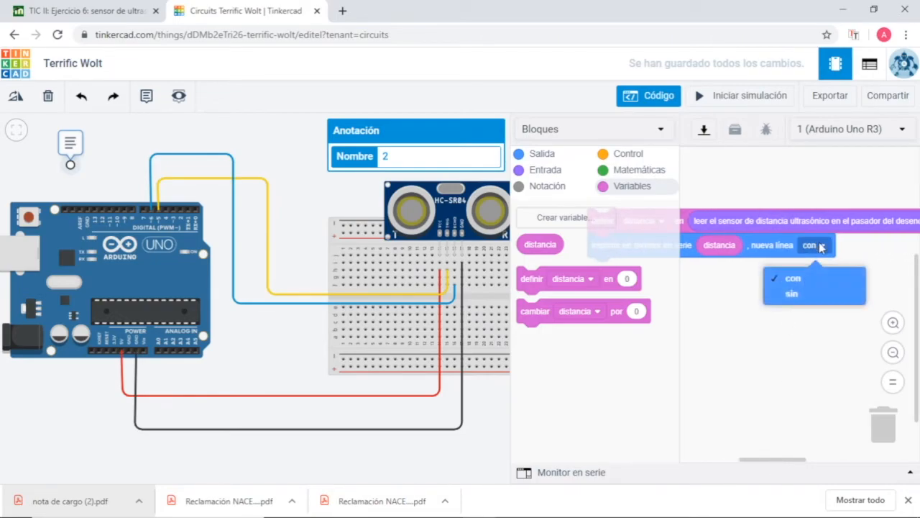
{"action": "left_click", "coordinate": [783, 401]}
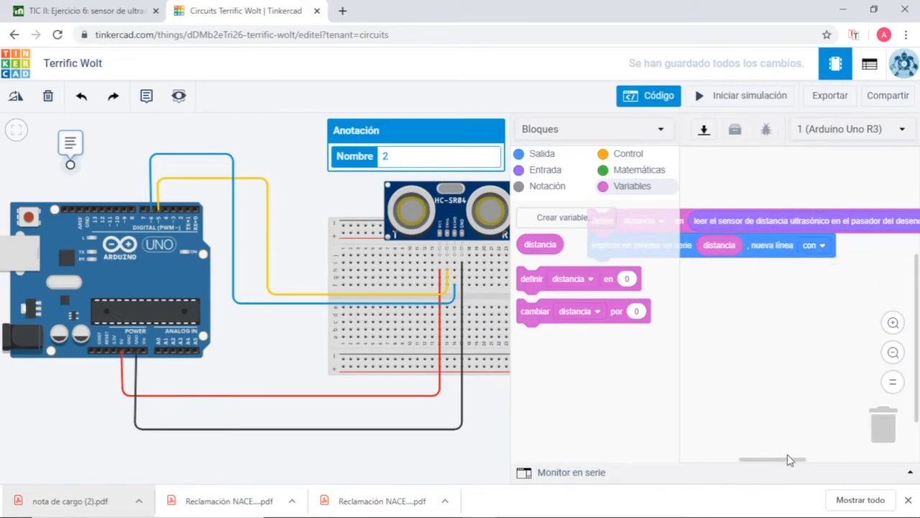
{"action": "left_click_drag", "start_coordinate": [772, 464], "coordinate": [744, 464]}
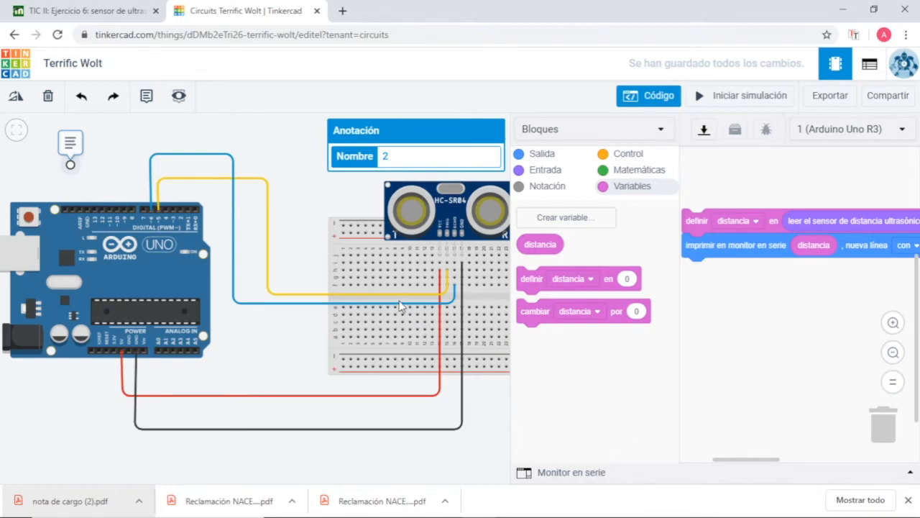
Select the ultrasonic sensor, show the serial monitor and start the simulation
{"action": "scroll", "coordinate": [279, 282], "scroll_direction": "down", "scroll_amount": 5}
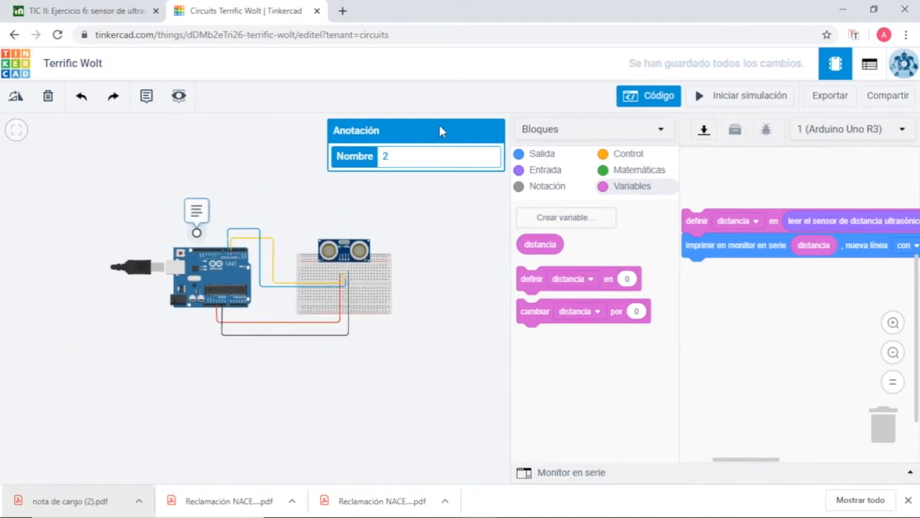
{"action": "left_click", "coordinate": [341, 265]}
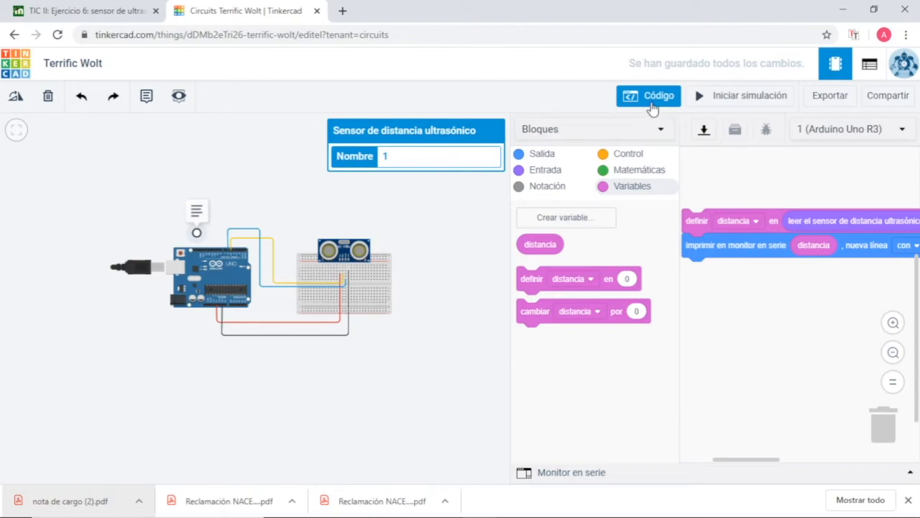
{"action": "left_click", "coordinate": [578, 473]}
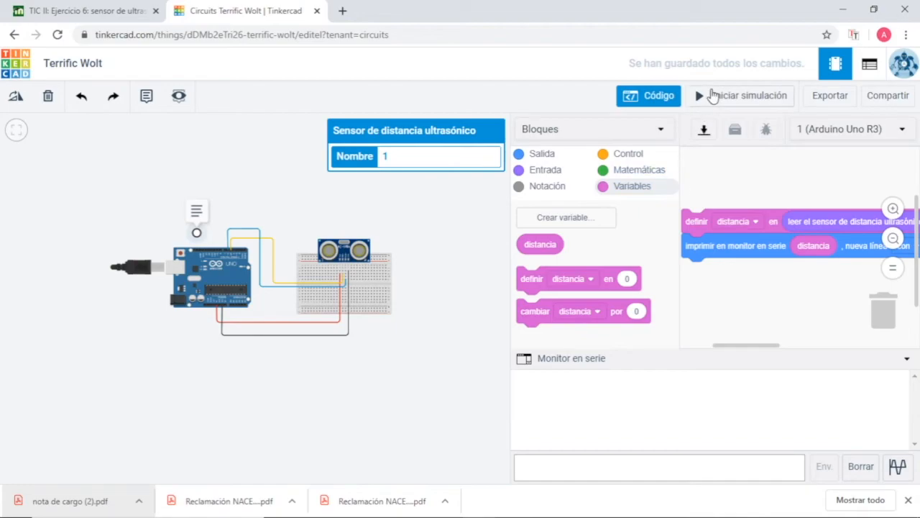
{"action": "left_click", "coordinate": [712, 96]}
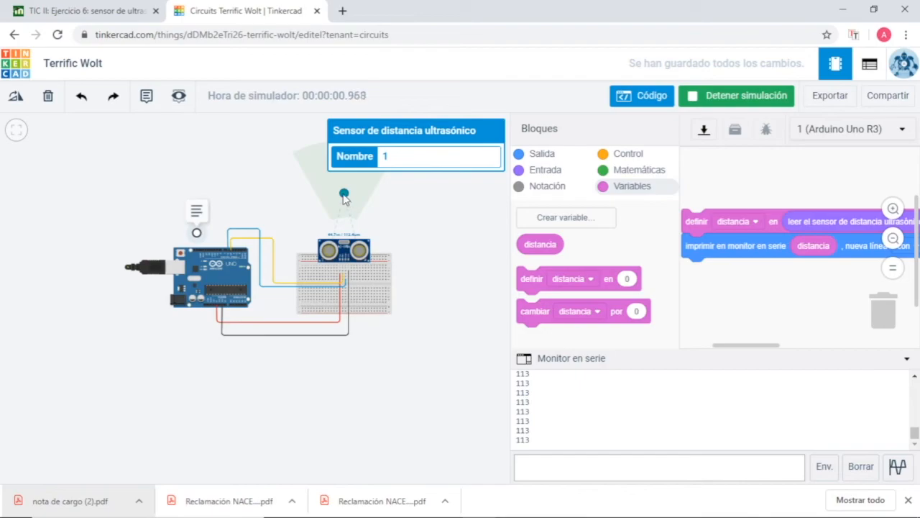
Test the sensor by moving its simulated target to several nearer and farther positions within the detection area
{"action": "left_click_drag", "start_coordinate": [344, 195], "coordinate": [320, 163]}
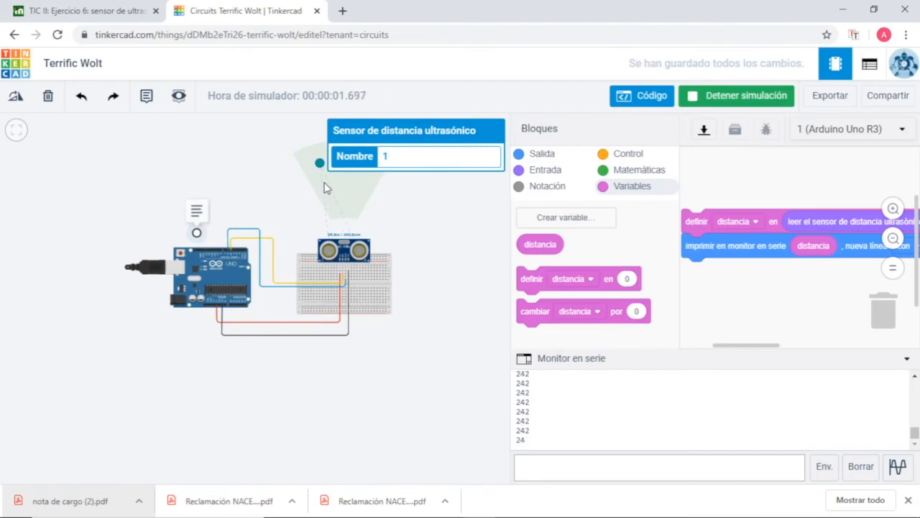
{"action": "left_click_drag", "start_coordinate": [322, 164], "coordinate": [348, 219]}
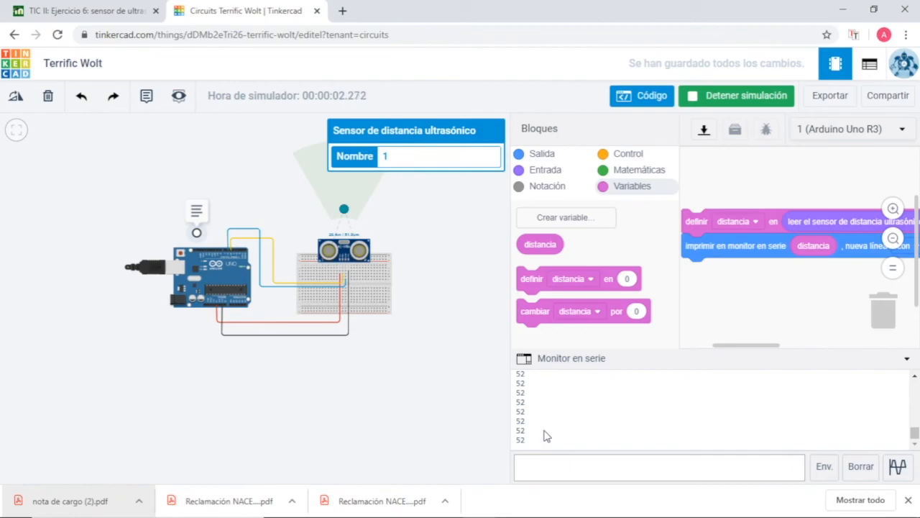
{"action": "left_click_drag", "start_coordinate": [347, 207], "coordinate": [372, 187]}
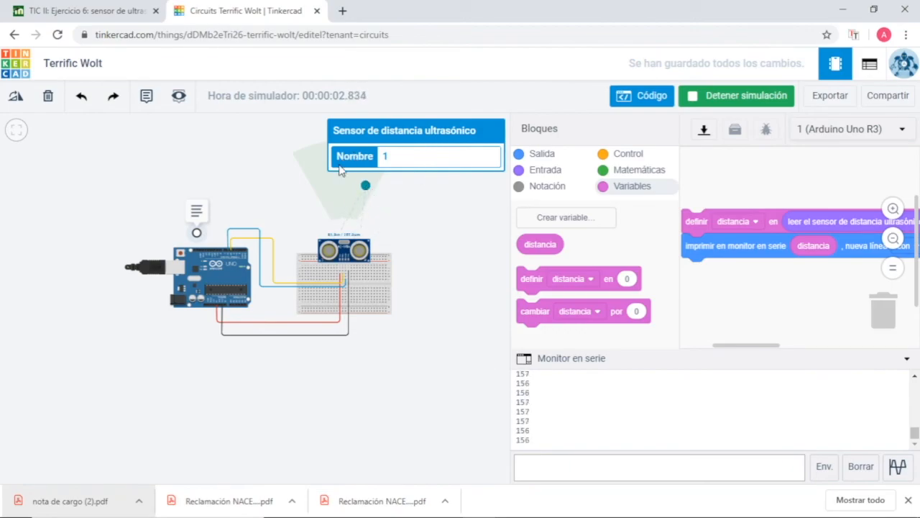
{"action": "left_click", "coordinate": [133, 212]}
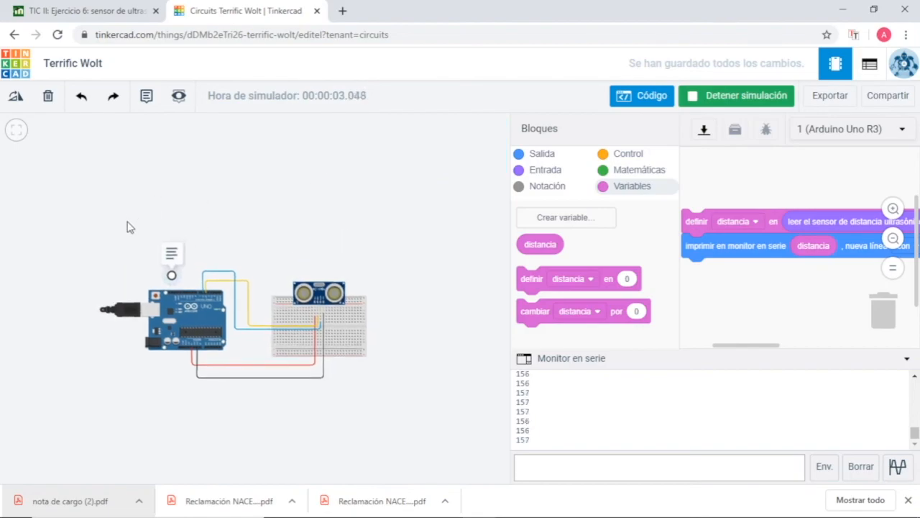
{"action": "left_click", "coordinate": [322, 291]}
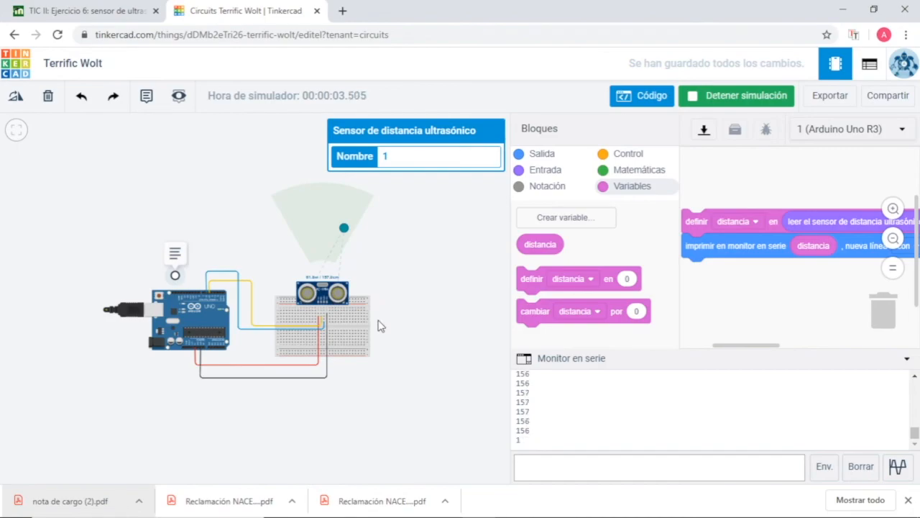
{"action": "left_click_drag", "start_coordinate": [345, 225], "coordinate": [321, 200]}
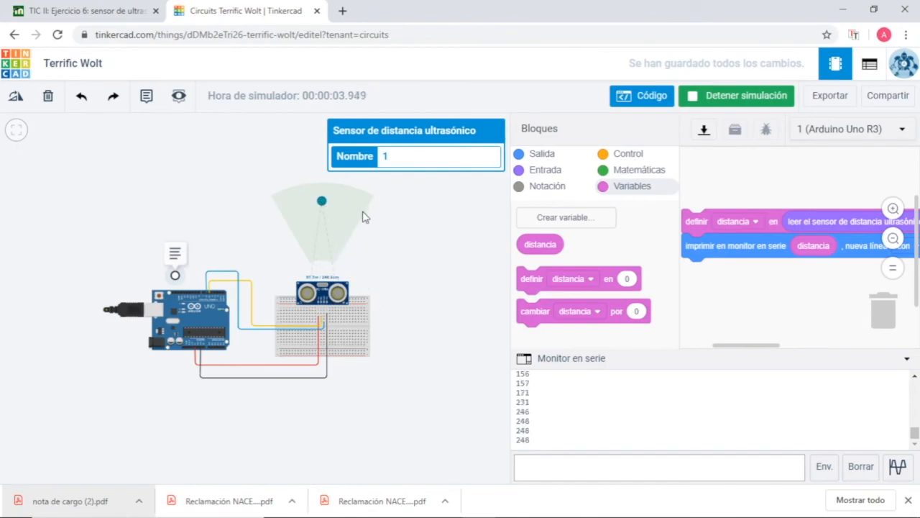